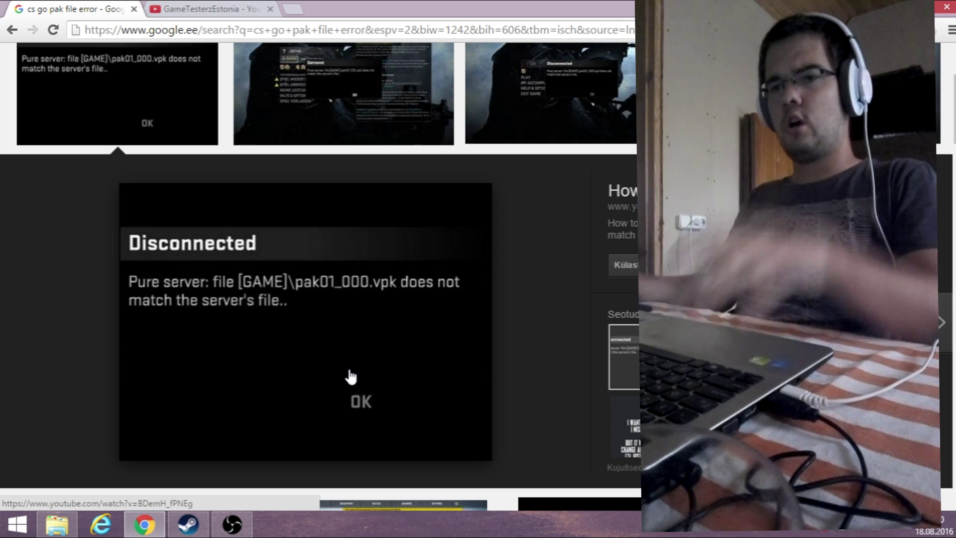
Step: Close the YouTube browser tab and show the desktop
left_click(216, 6)
left_click(270, 9)
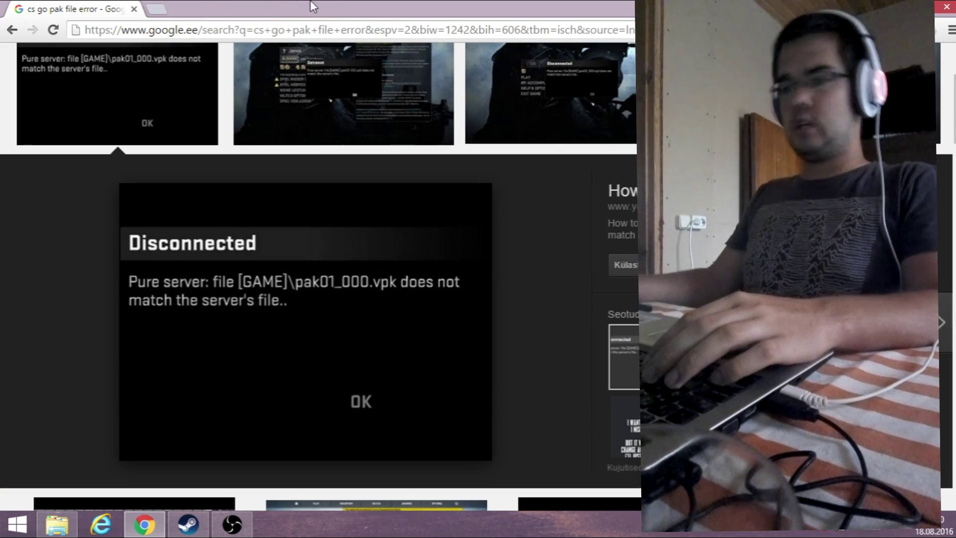
key("super+d")
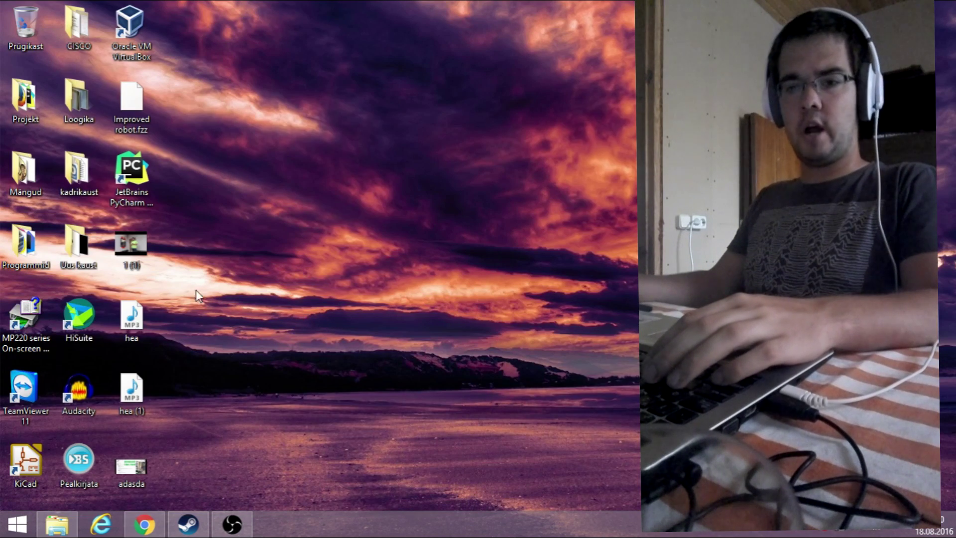
Step: Switch to Steam, view the local files options in the properties of Counter-Strike: Global Offensive, and close the properties
left_click(180, 520)
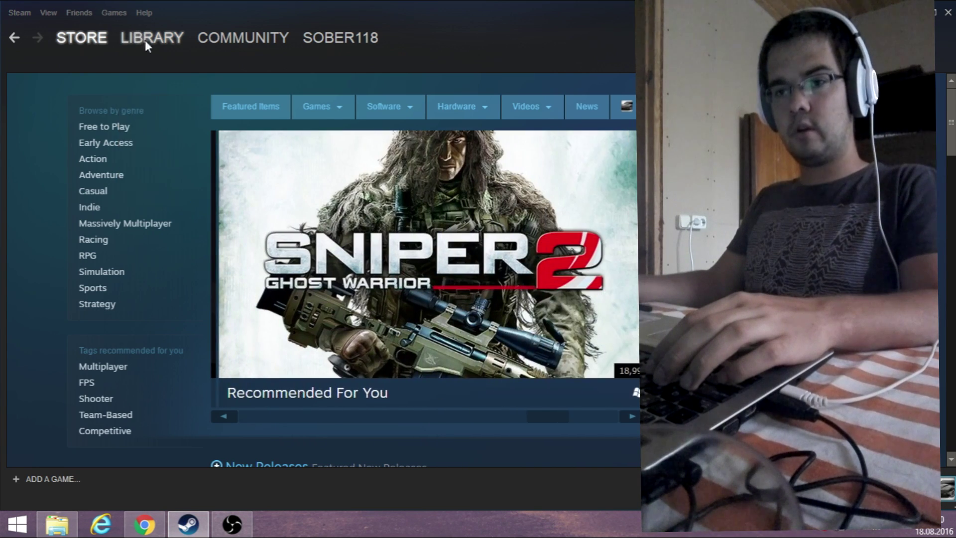
left_click(147, 39)
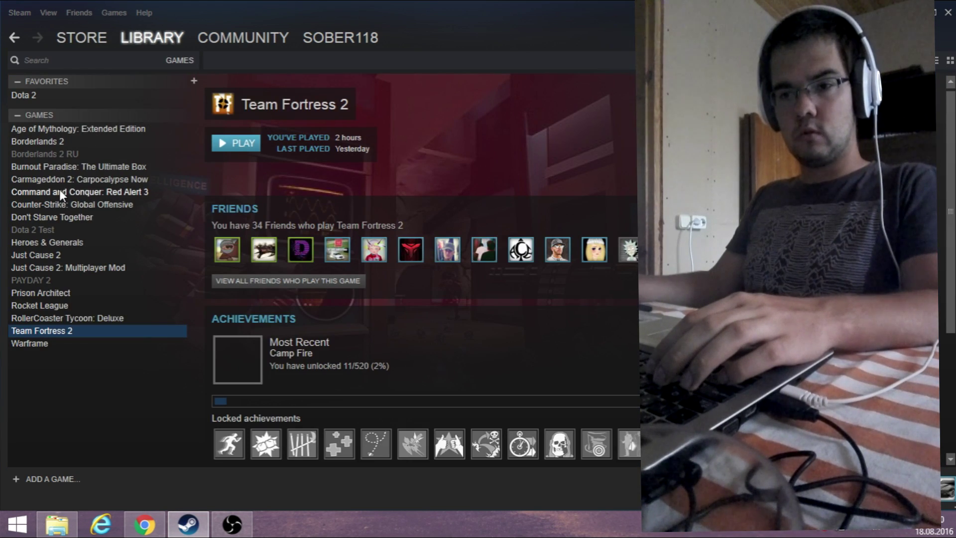
left_click(60, 204)
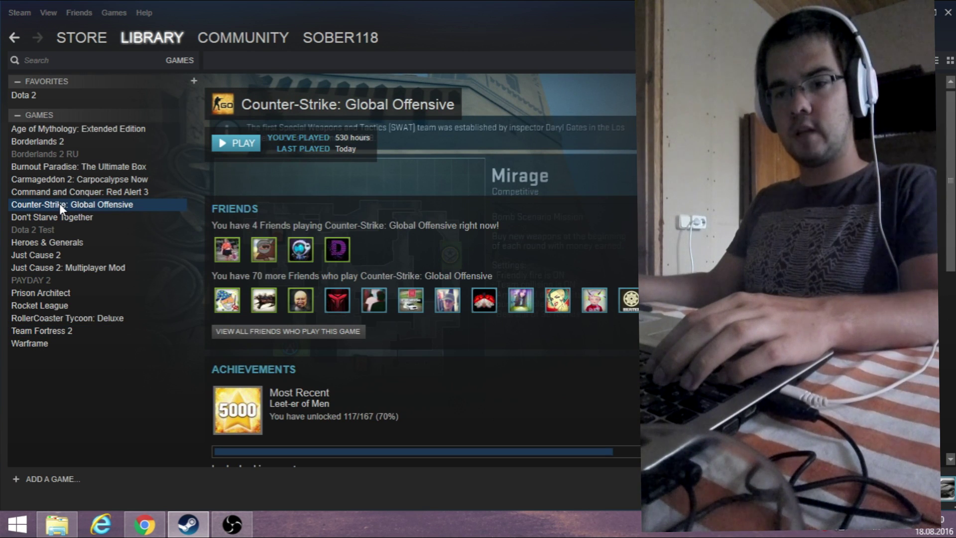
right_click(60, 204)
left_click(83, 401)
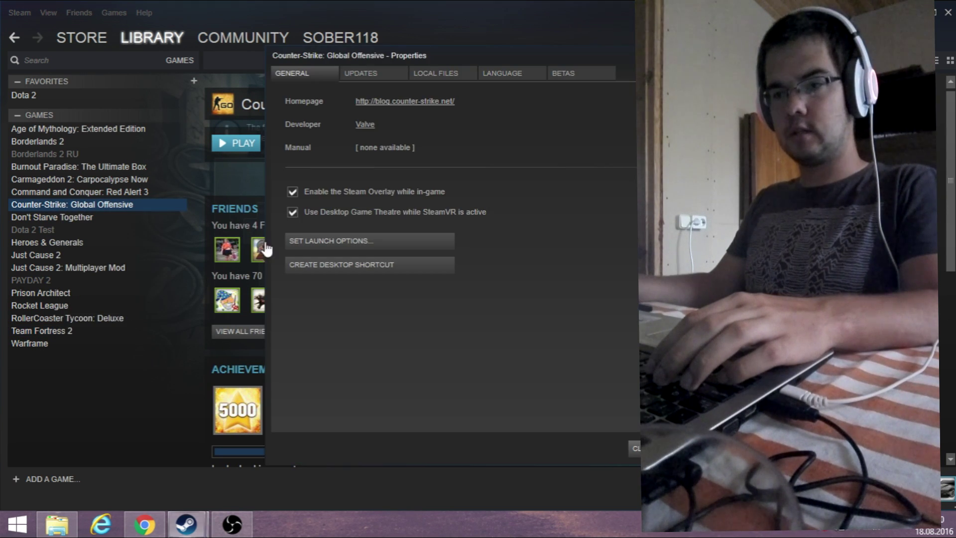
left_click(450, 75)
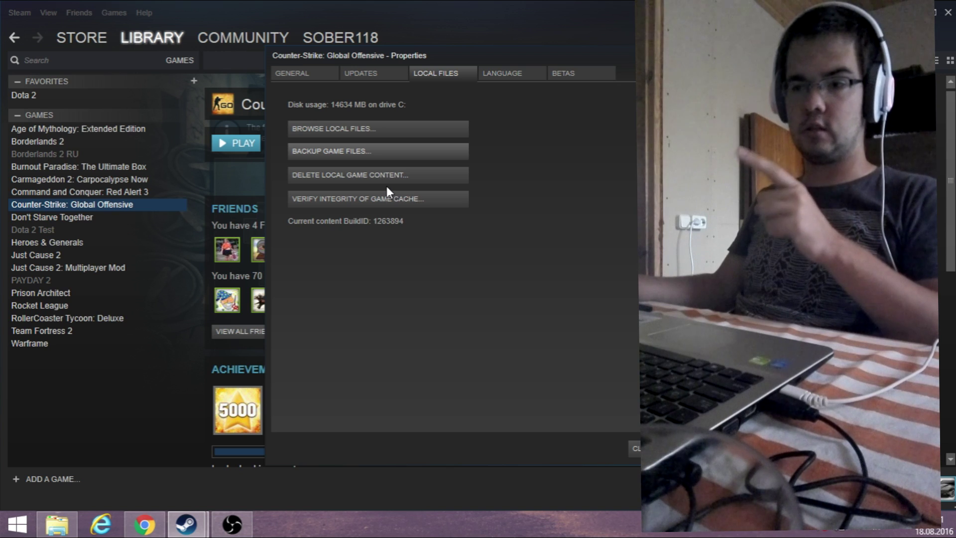
left_click(637, 448)
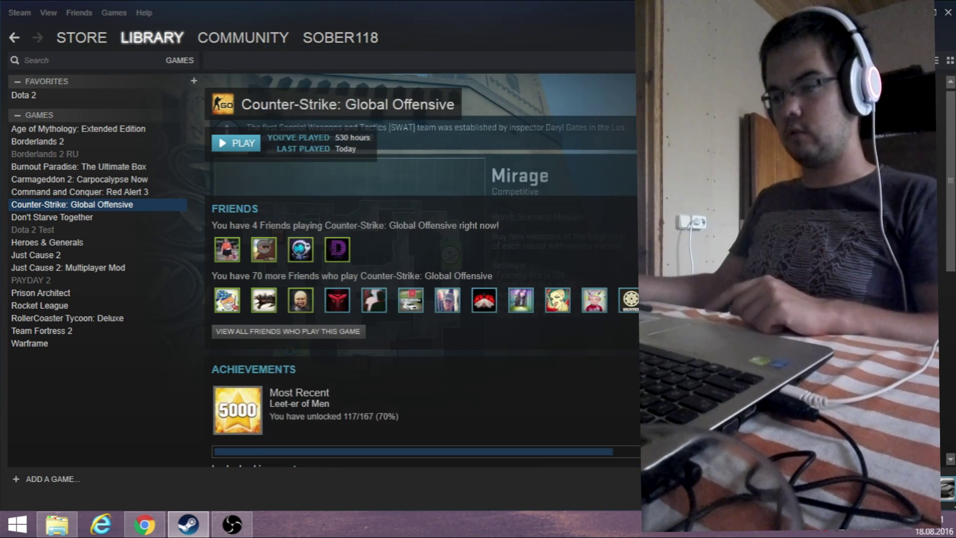
Step: Switch to File Explorer and open the Steam folder inside Programmifailid (x86) on drive C
key("super+d")
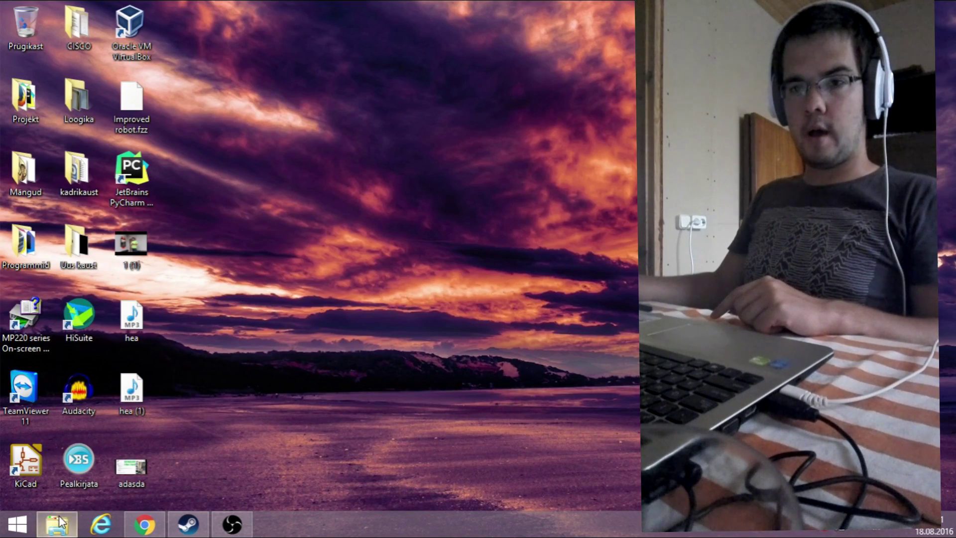
mouse_move(60, 523)
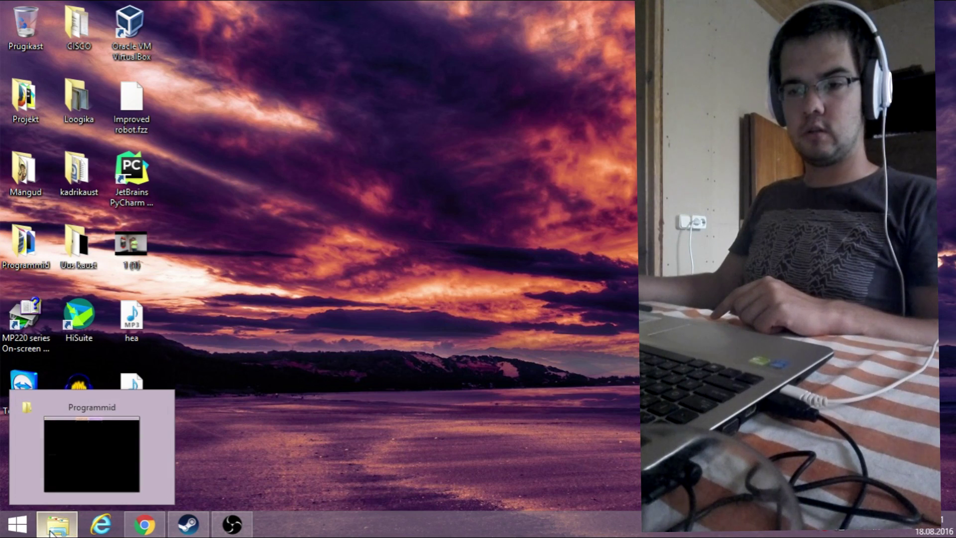
left_click(51, 532)
left_click(307, 333)
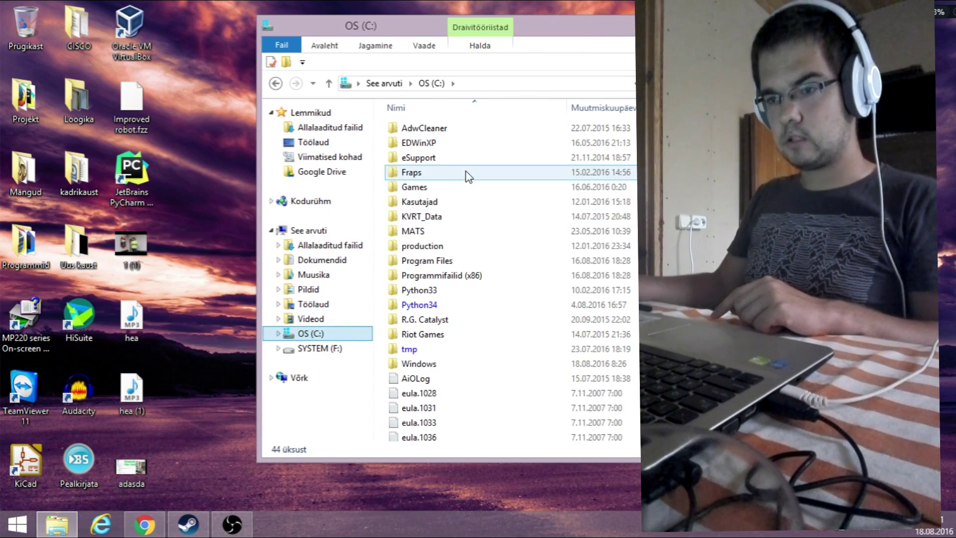
double_click(461, 280)
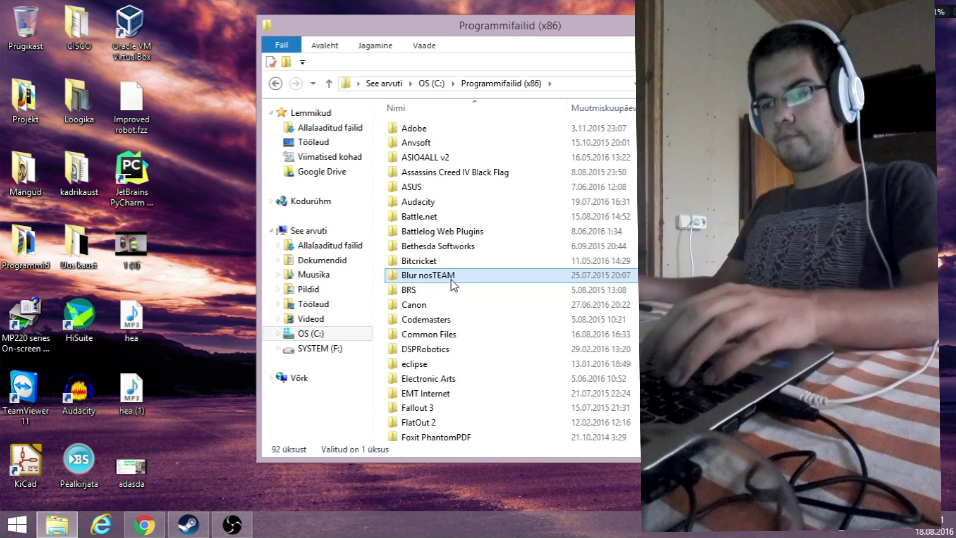
type("sk")
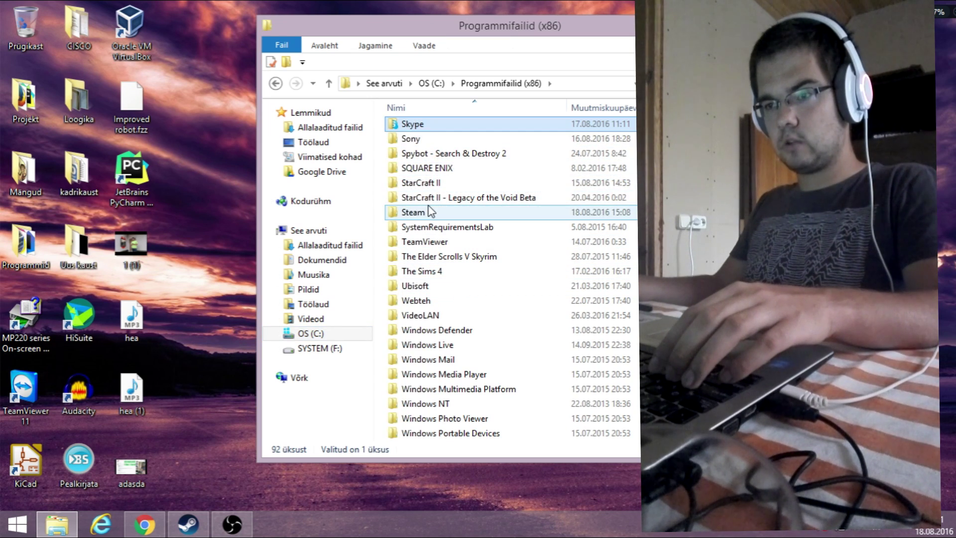
left_click(425, 211)
double_click(426, 211)
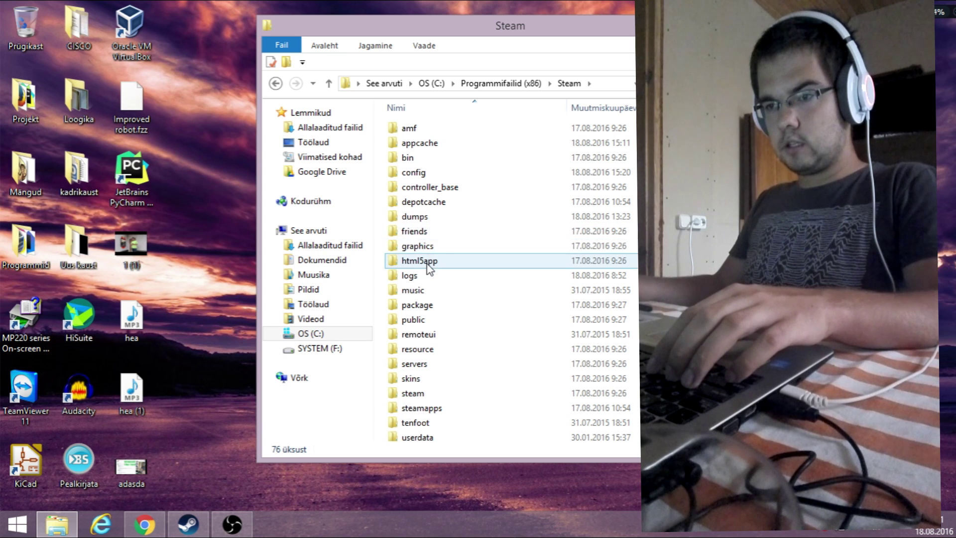
Step: Open the Counter-Strike Global Offensive folder inside steamapps\common
key("s")
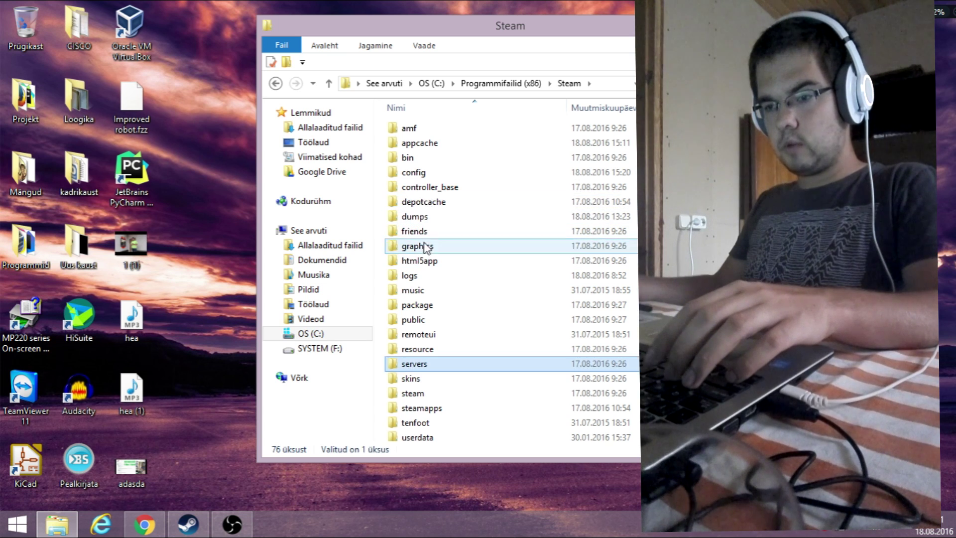
left_click(430, 406)
double_click(430, 409)
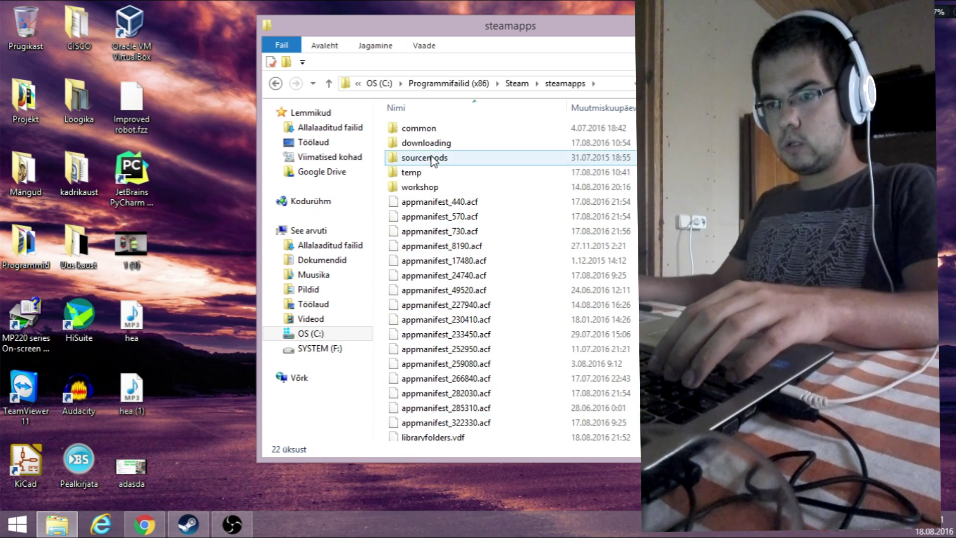
double_click(418, 128)
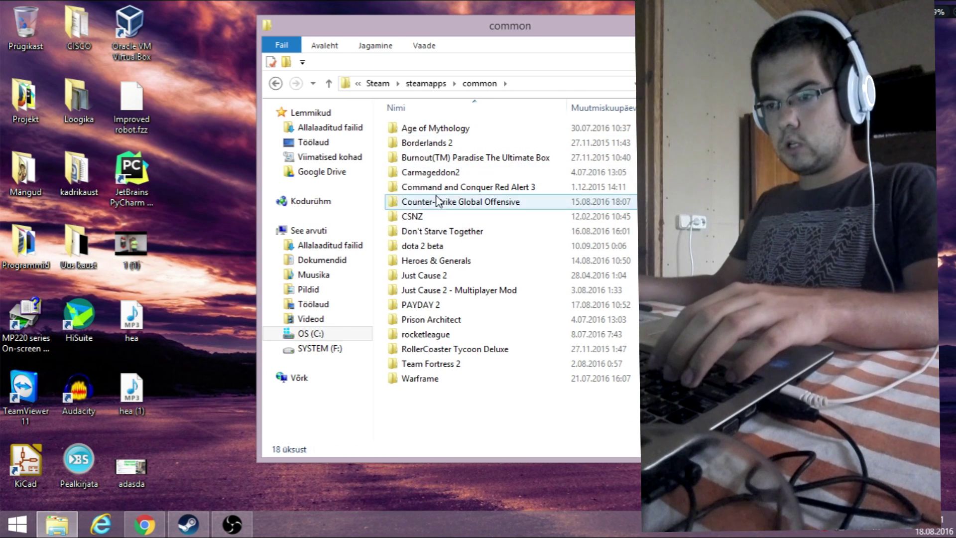
double_click(461, 201)
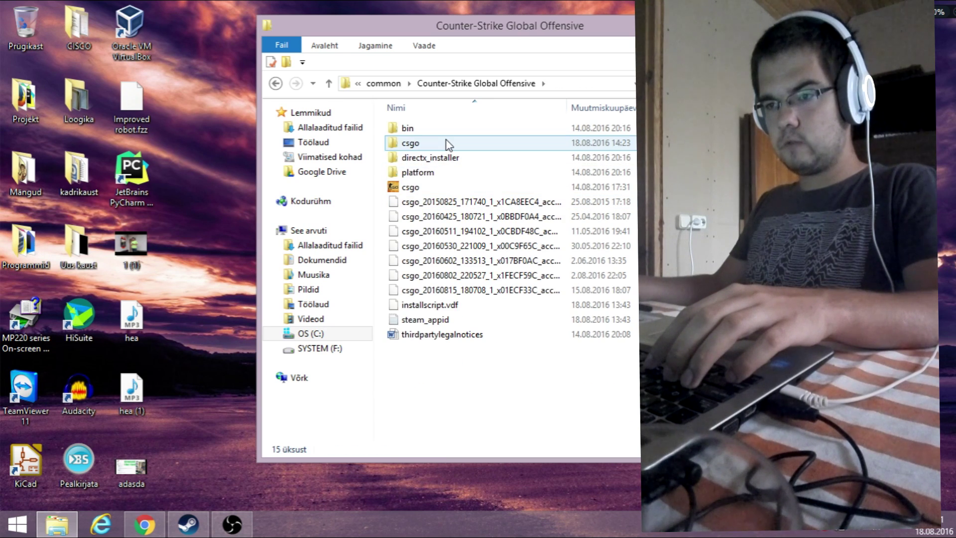
Step: Look through the game's bin folder for the pak files and return to the Counter-Strike Global Offensive folder
double_click(446, 130)
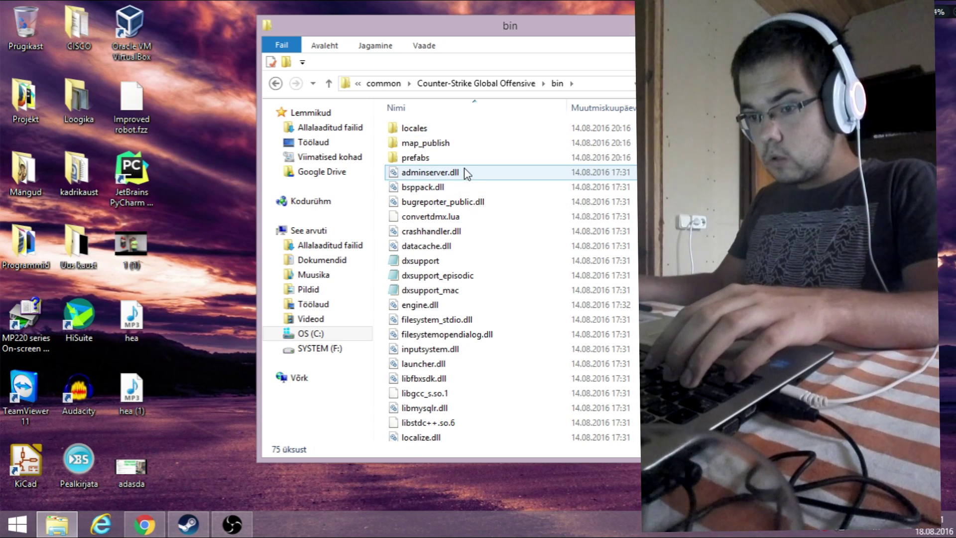
scroll(465, 179, "down", 15)
scroll(468, 180, "up", 15)
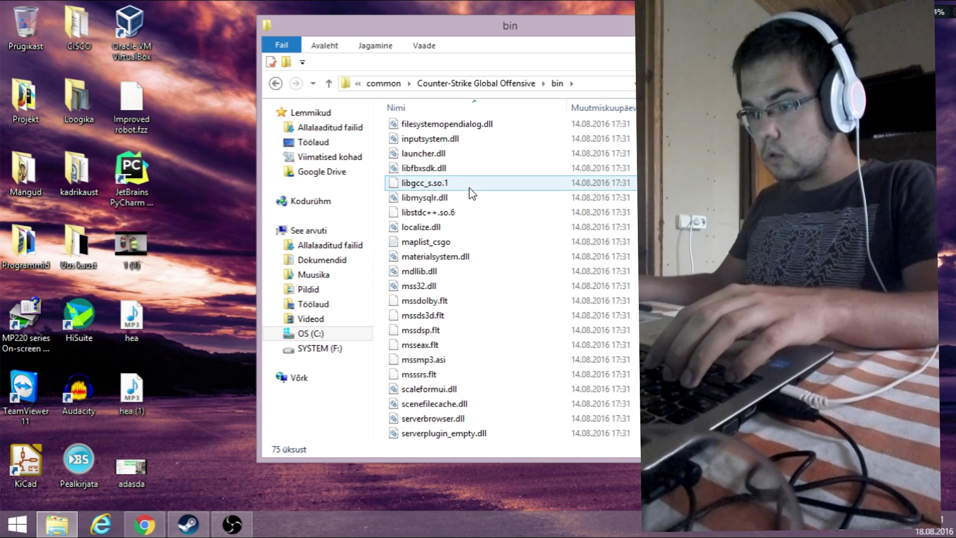
left_click(275, 83)
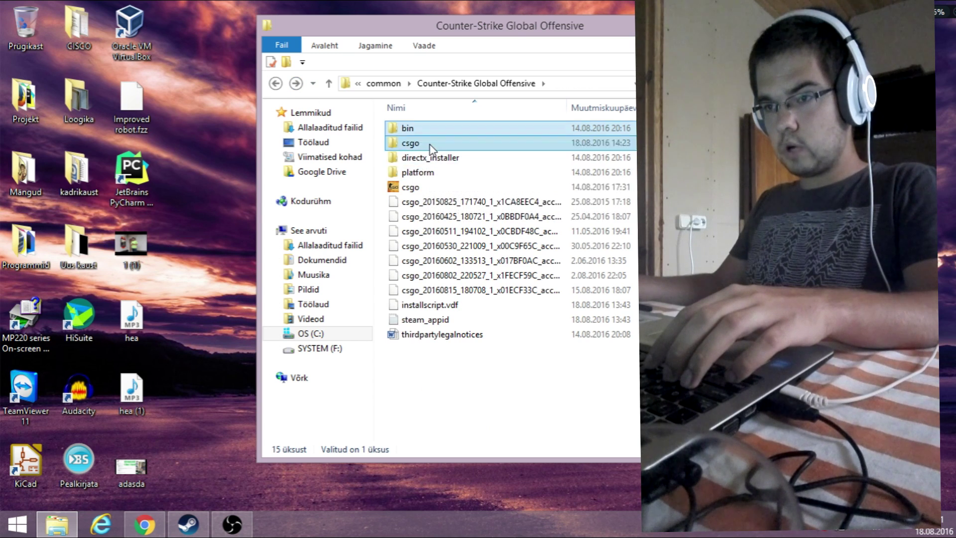
Step: Open the csgo folder, check its bin subfolder, and locate the pak01 .vpk files in csgo
double_click(413, 142)
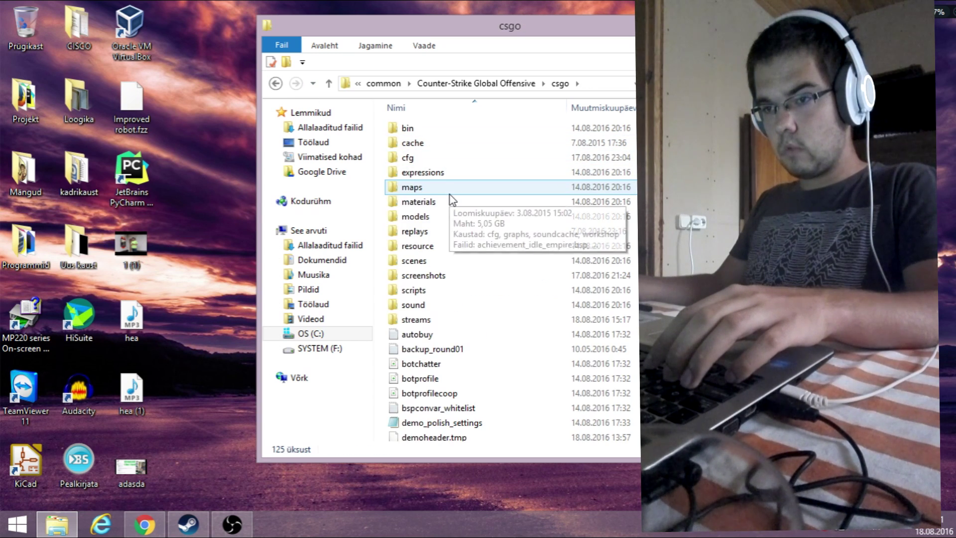
double_click(432, 130)
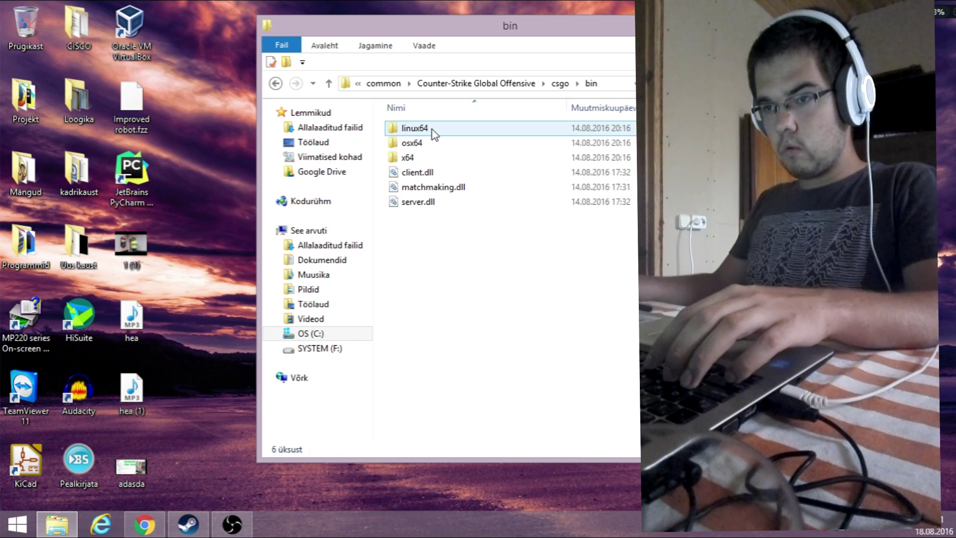
left_click(275, 83)
scroll(564, 247, "down", 20)
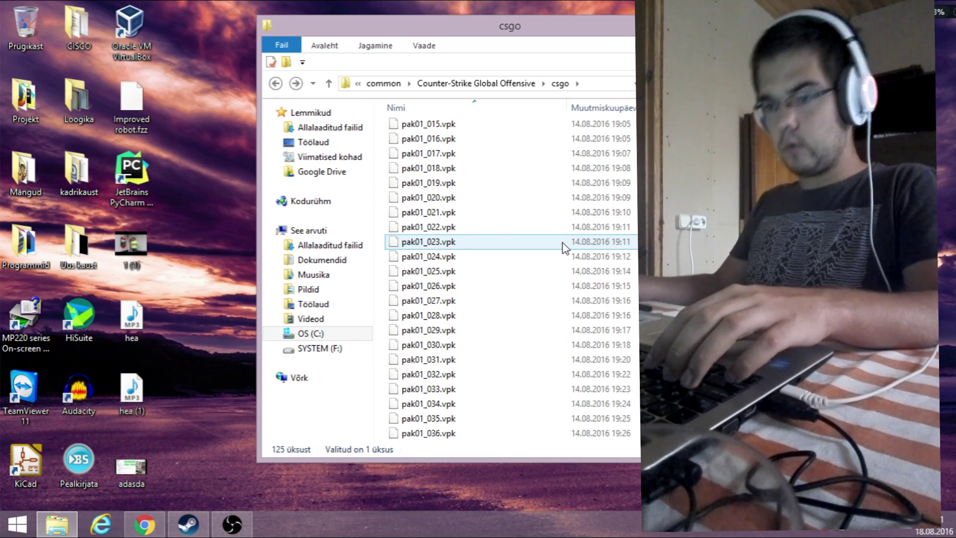
scroll(564, 248, "up", 9)
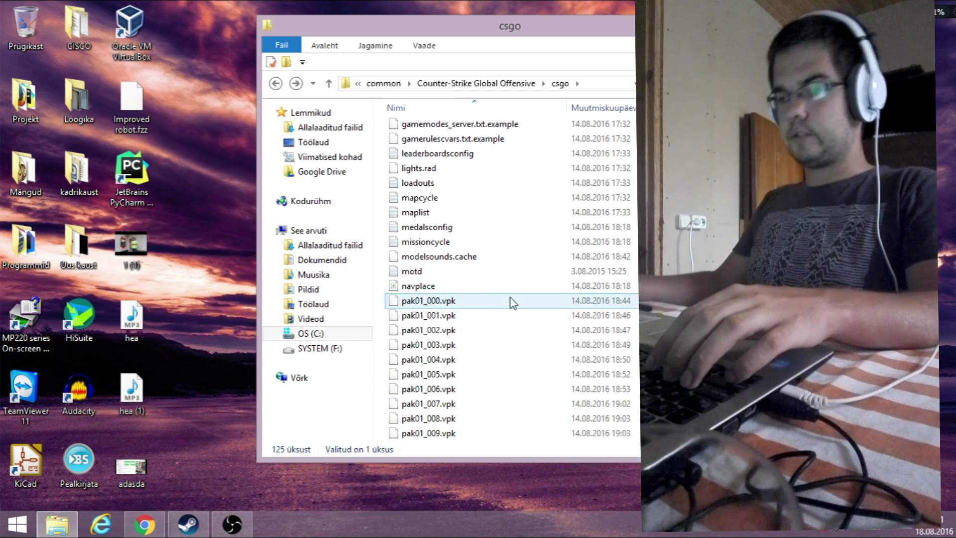
Step: Highlight the series of pak01 .vpk files in the csgo folder, starting from pak01_000.vpk
left_click(512, 301)
key("shift+Down")
key("shift+Down")
key("shift+Down")
key("shift+Down")
key("shift+Down")
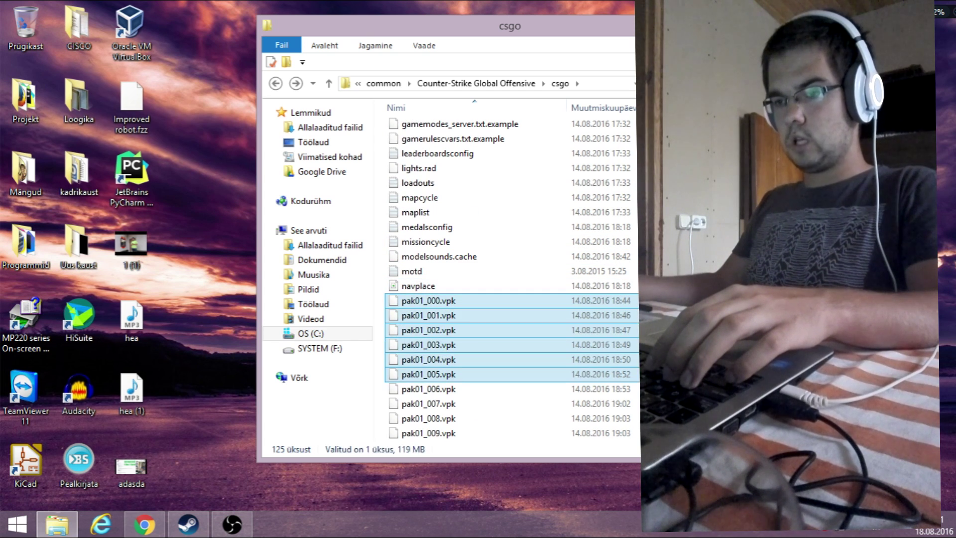
key("shift+Down")
key("shift+Down")
key("shift+Down")
key("shift+Down")
key("shift+Down")
key("shift+Down")
key("shift+Down")
key("shift+Down")
key("shift+Down")
key("shift+Down")
key("shift+Down")
key("shift+Down")
key("shift+Down")
key("shift+Down")
key("shift+Down")
key("shift+Down")
key("shift+Down")
key("shift+Down")
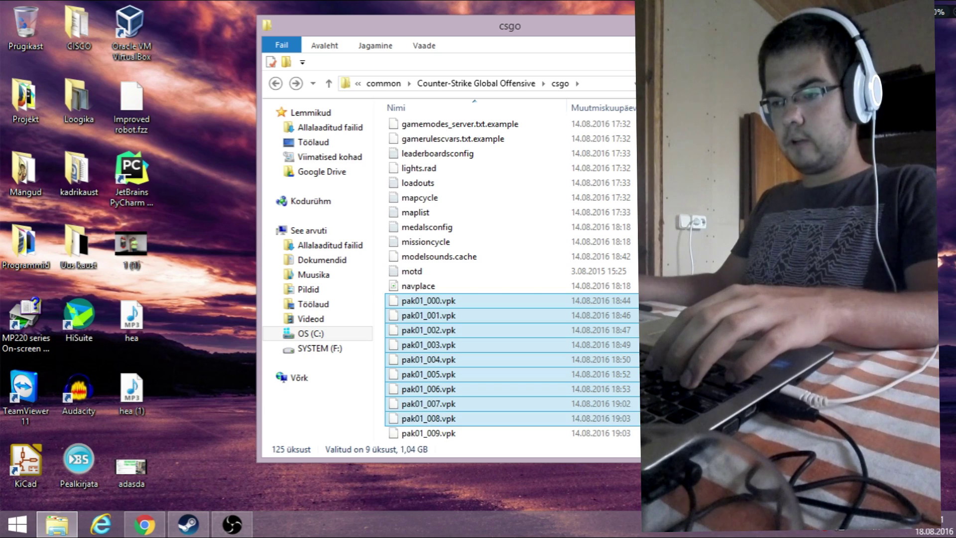
key("shift+Up")
key("shift+Up")
key("shift+Up")
key("shift+Up")
key("shift+Up")
key("shift+Up")
key("shift+Up")
key("shift+Up")
key("shift+Up")
key("shift+Up")
key("shift+Up")
key("shift+Up")
key("shift+Up")
key("shift+Up")
key("shift+Up")
key("shift+Up")
key("shift+Up")
key("shift+Up")
key("shift+Up")
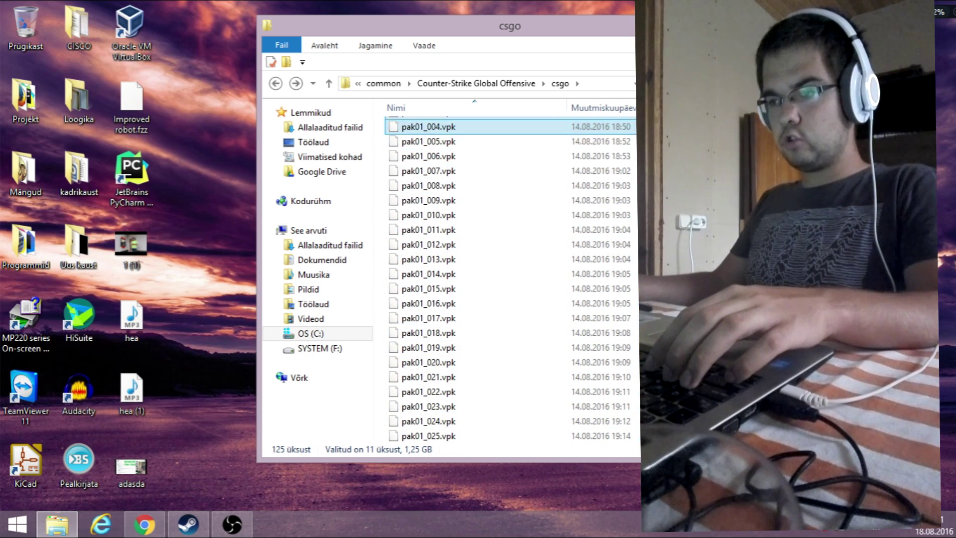
key("shift+Down")
key("shift+Down")
key("shift+Down")
key("shift+Down")
key("shift+Down")
key("shift+Down")
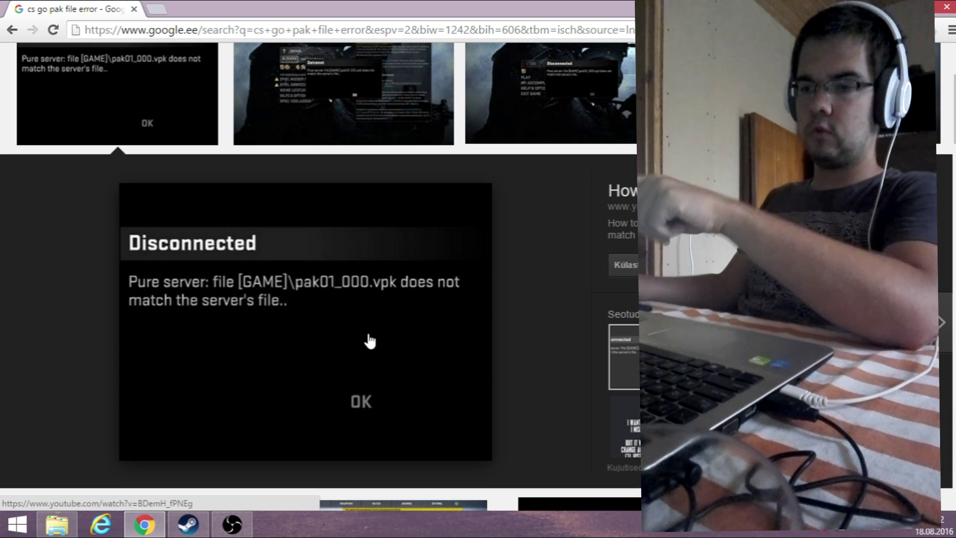
Step: Bring the csgo folder window in front of the browser and move it away from the error image
left_click(232, 524)
left_click(232, 524)
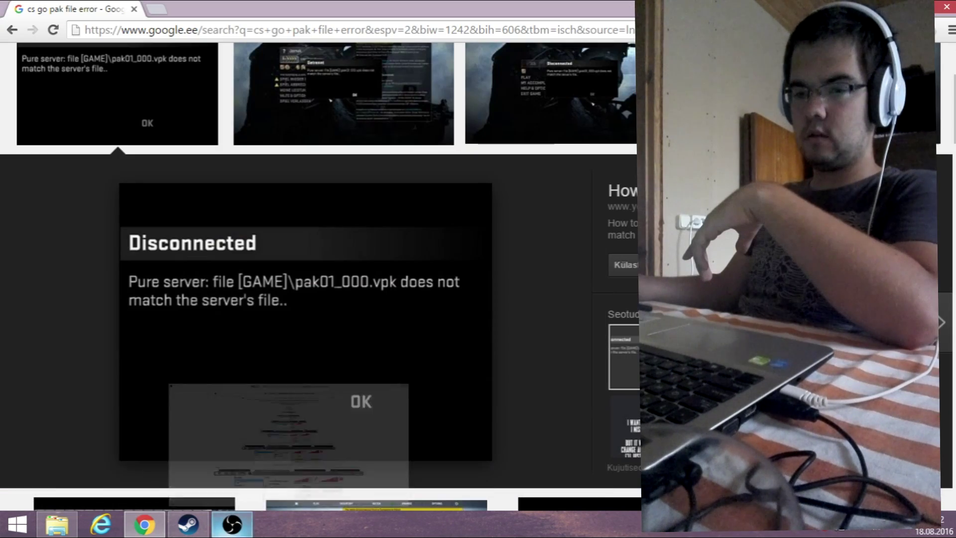
left_click(46, 519)
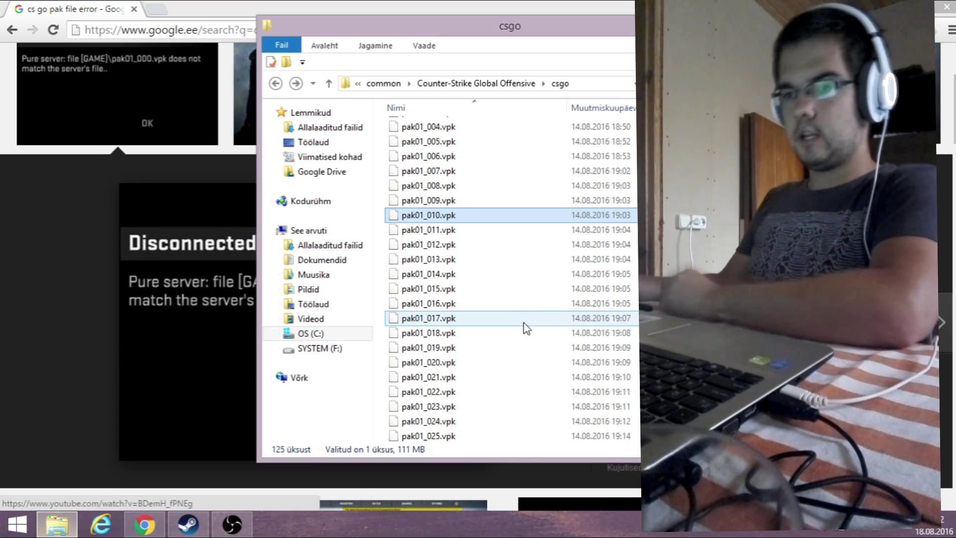
left_click_drag(488, 32, 557, 32)
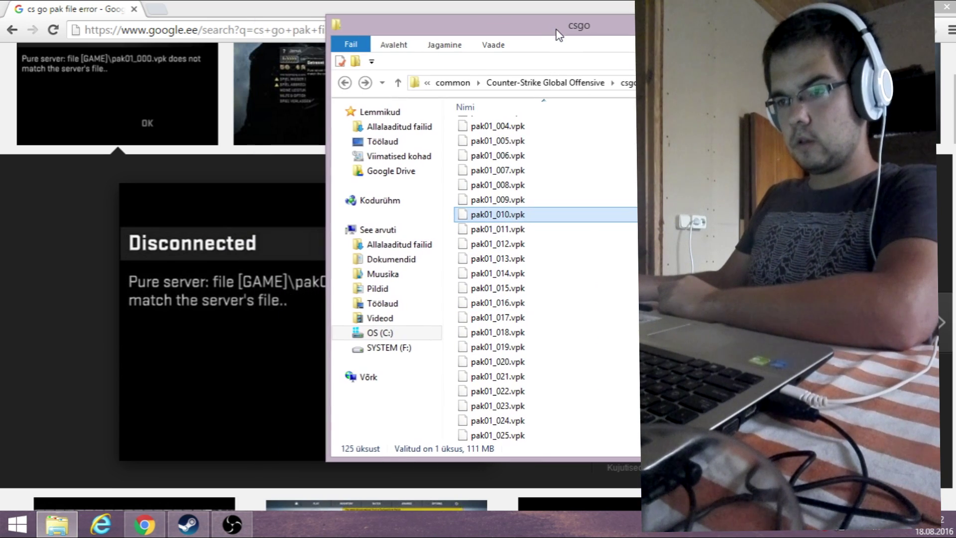
Step: Point out pak01_000.vpk beside the error message, uncover more of the image, and clear the file selection
left_click(564, 157)
scroll(559, 180, "up", 3)
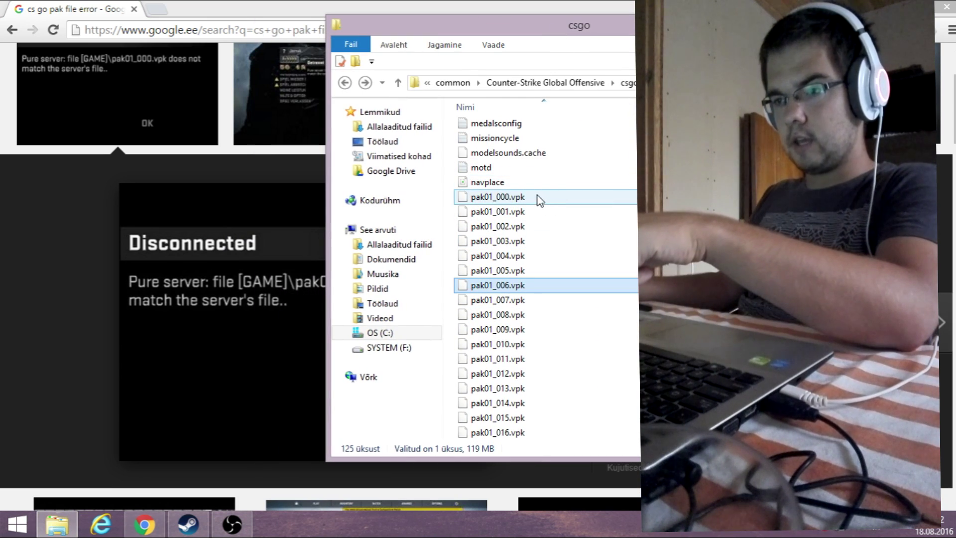
left_click(540, 200)
left_click_drag(478, 31, 497, 44)
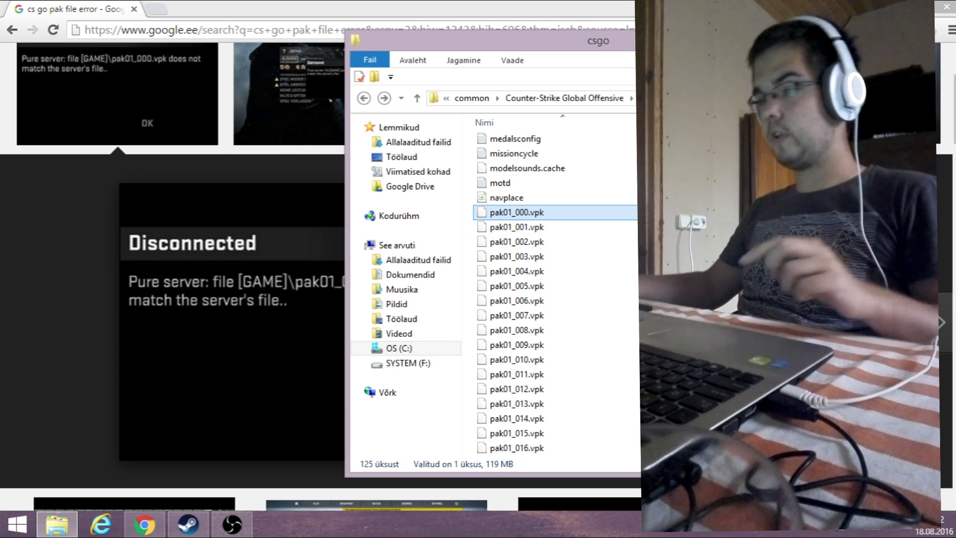
key("ctrl+space")
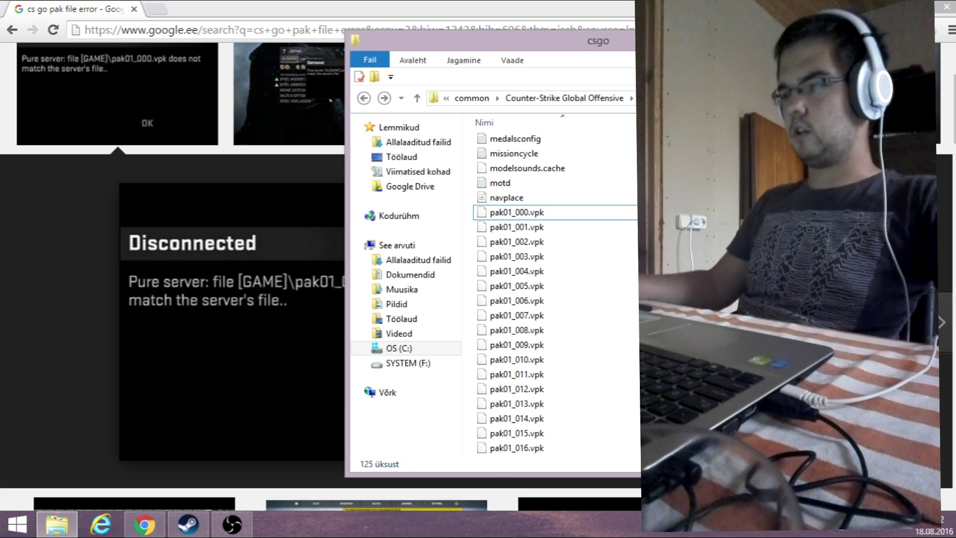
Step: Find pak01_000.vpk in the csgo folder and highlight the pak01 .vpk files from it downward
scroll(556, 294, "up", 10)
scroll(555, 293, "down", 8)
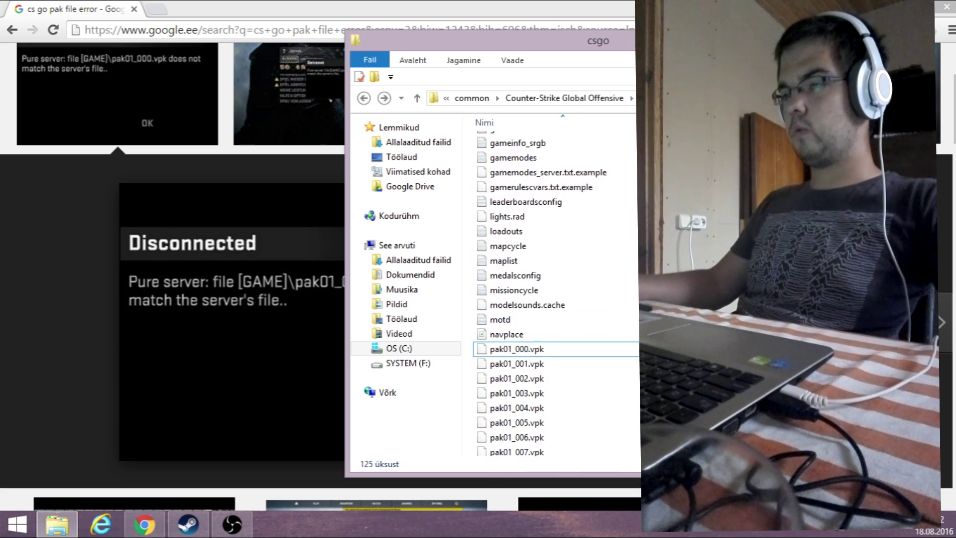
scroll(555, 294, "down", 2)
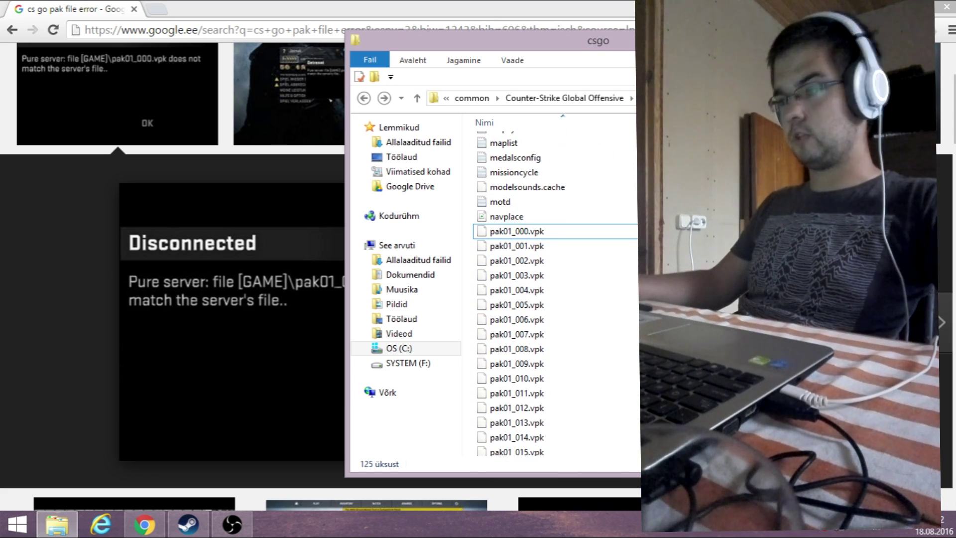
key("shift+Down")
key("shift+Down")
key("shift+Down")
key("shift+Down")
key("shift+Down")
key("shift+Down")
key("shift+Down")
key("shift+Down")
key("shift+Down")
key("shift+Down")
key("shift+Down")
key("shift+Down")
key("shift+Down")
key("shift+Down")
key("shift+Down")
key("shift+Down")
key("shift+Down")
key("shift+Down")
key("shift+Down")
key("shift+Down")
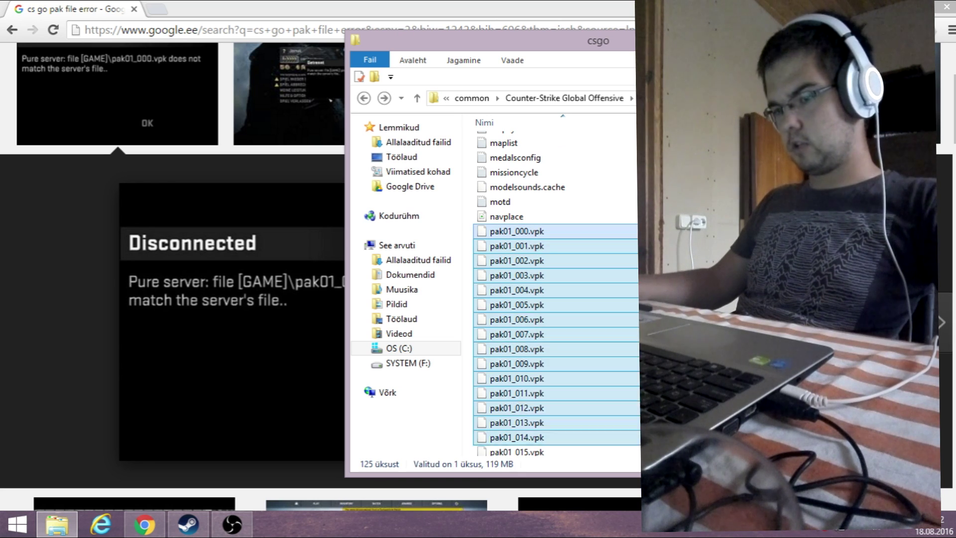
key("shift+Down")
key("shift+Down")
key("shift+Down")
key("shift+Down")
key("shift+Down")
key("shift+Down")
key("shift+Down")
key("shift+Down")
key("shift+Down")
key("shift+Down")
key("shift+Down")
key("shift+Down")
key("shift+Down")
key("shift+Down")
key("shift+Down")
key("shift+Down")
key("shift+Down")
key("shift+Down")
key("shift+Down")
key("shift+Down")
key("shift+Up")
key("shift+Up")
key("shift+Up")
key("shift+Up")
key("shift+Up")
key("shift+Up")
key("shift+Up")
key("shift+Up")
key("shift+Up")
key("shift+Up")
key("shift+Up")
key("shift+Up")
key("shift+Up")
key("shift+Up")
key("shift+Up")
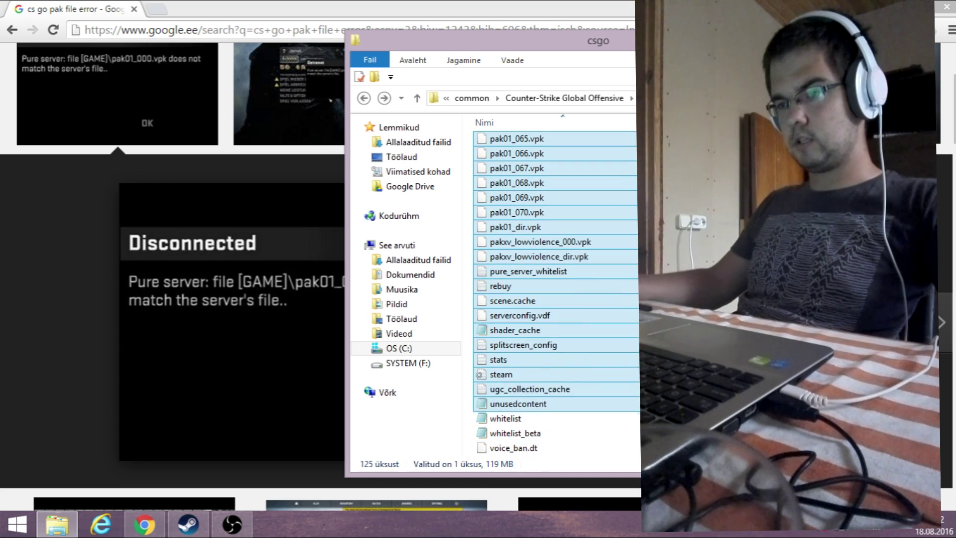
key("shift+Up")
key("shift+Down")
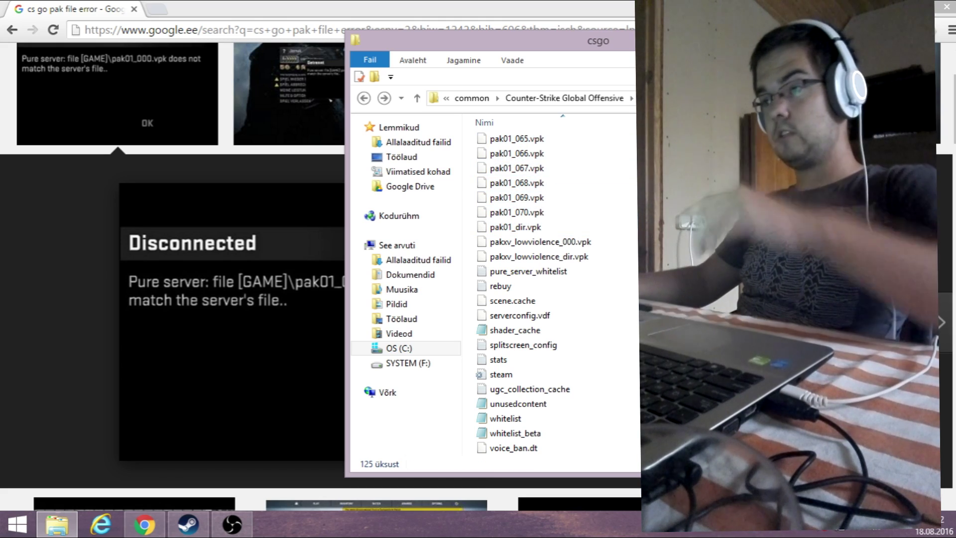
Step: Switch to Steam and show the Local Files properties of Counter-Strike: Global Offensive from the game library
key("alt+Tab")
key("super+d")
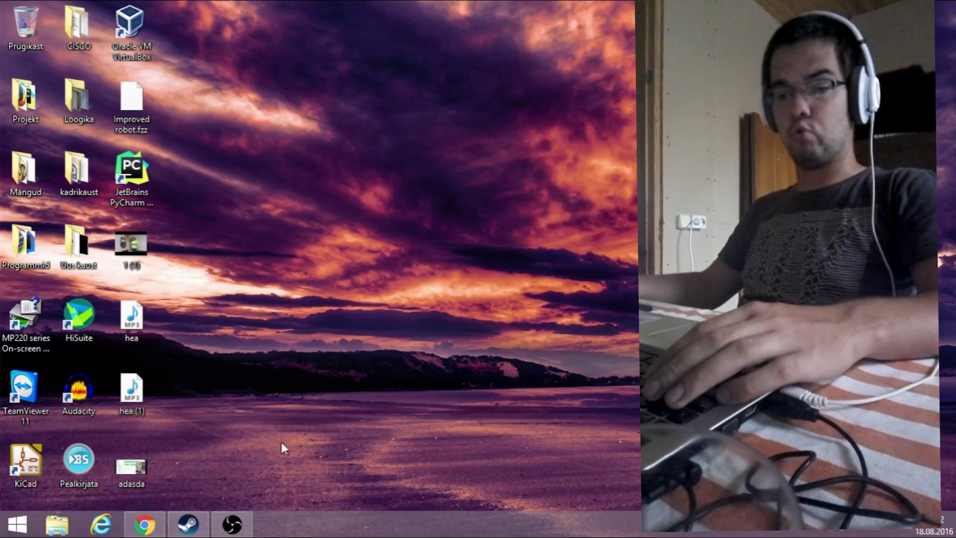
left_click(206, 531)
right_click(91, 202)
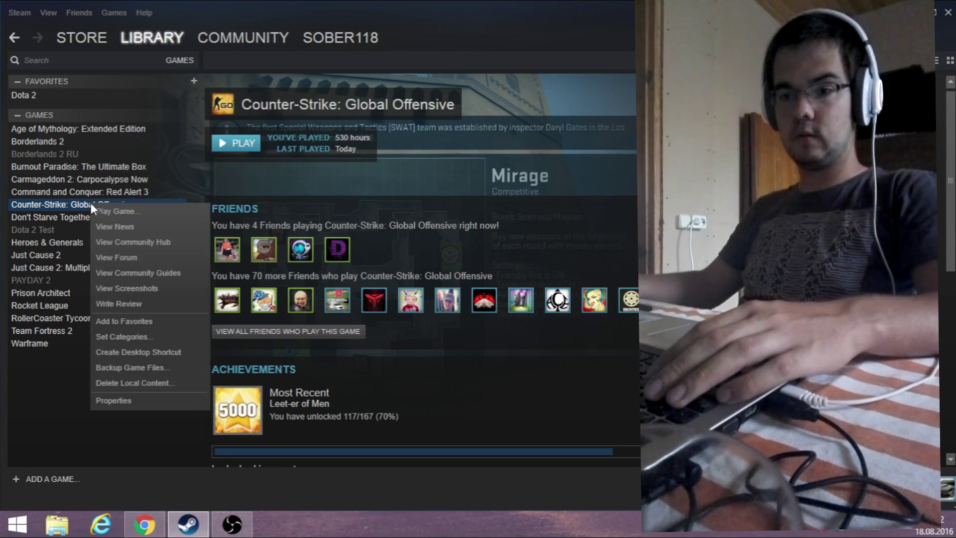
left_click(141, 400)
left_click(435, 73)
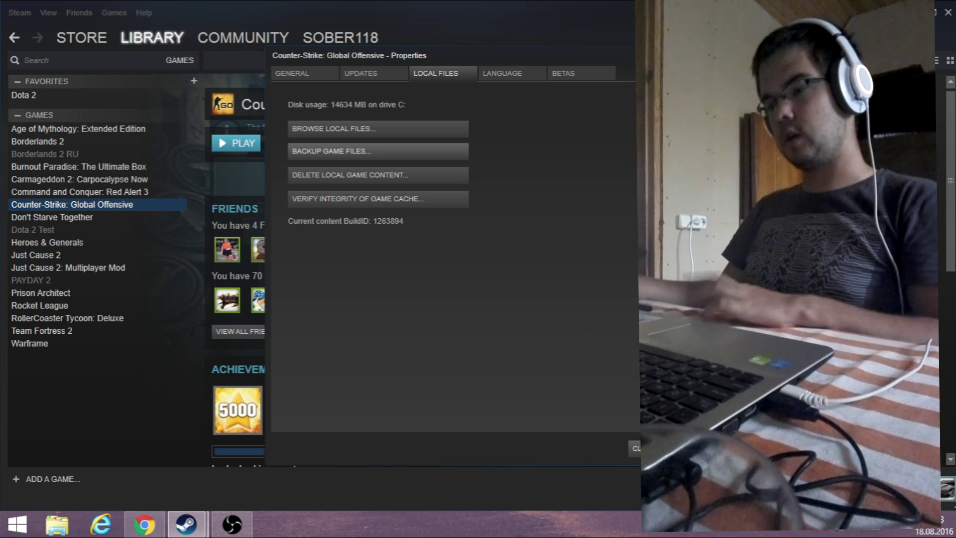
Step: Close the Counter-Strike: Global Offensive properties and the Steam window
key("Escape")
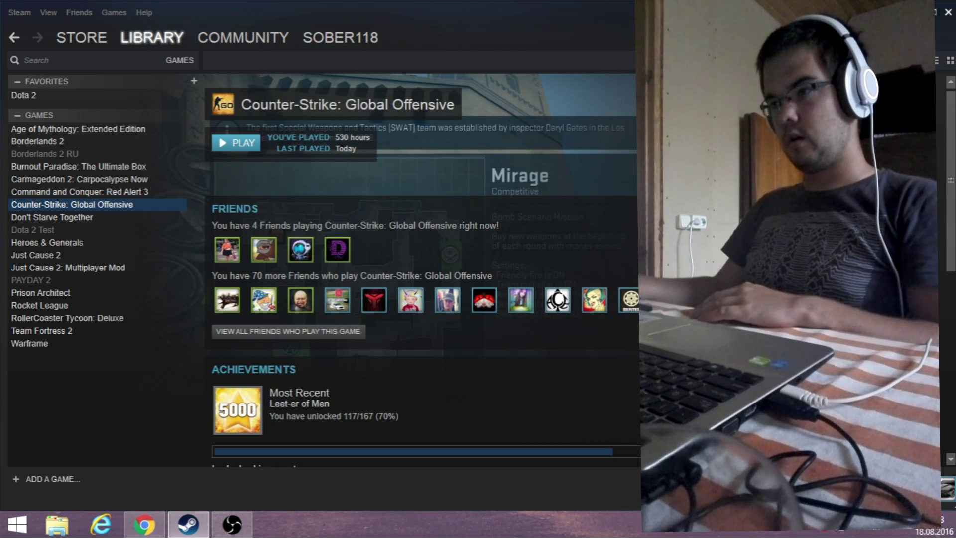
left_click(950, 15)
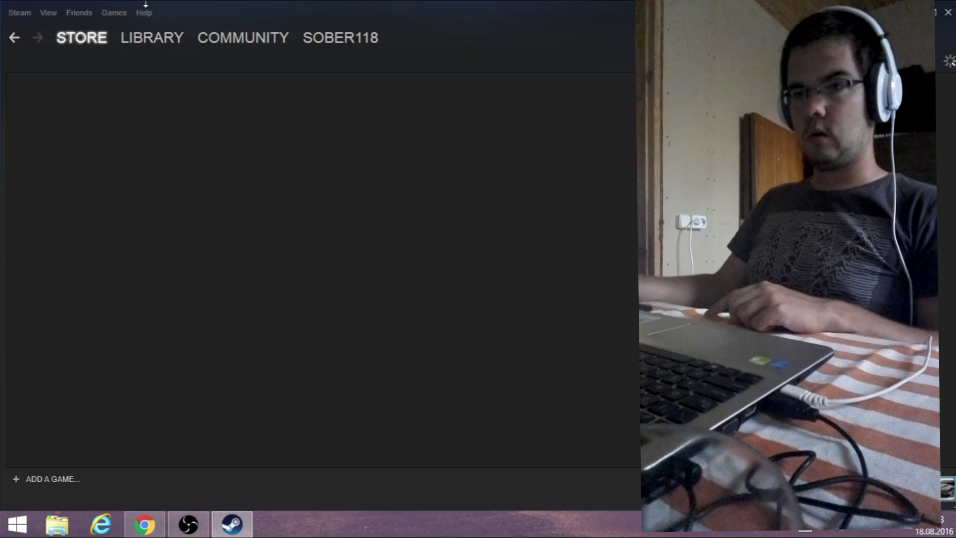
mouse_move(155, 31)
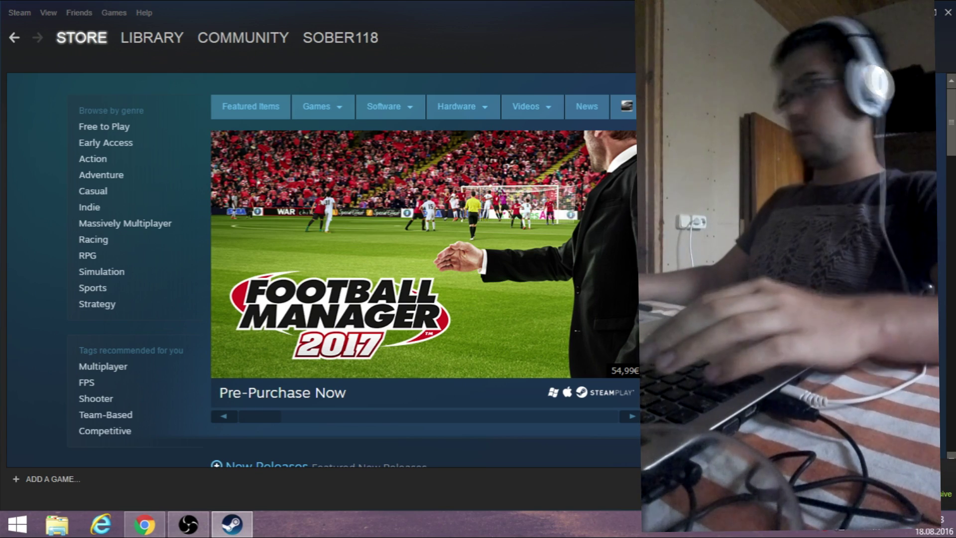
left_click(947, 13)
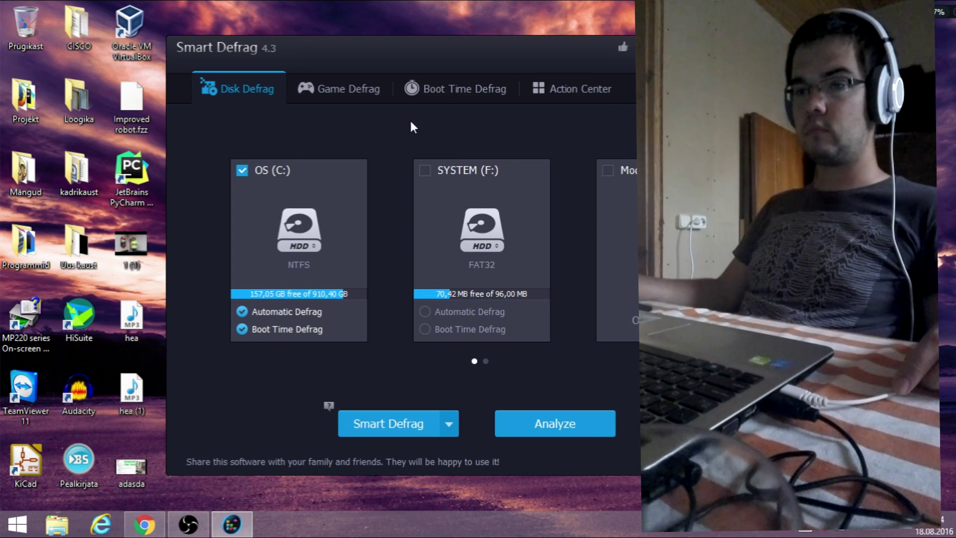
Step: Look at the Game Defrag and Disk Defrag pages in Smart Defrag, and close it and Advanced SystemCare
left_click(360, 87)
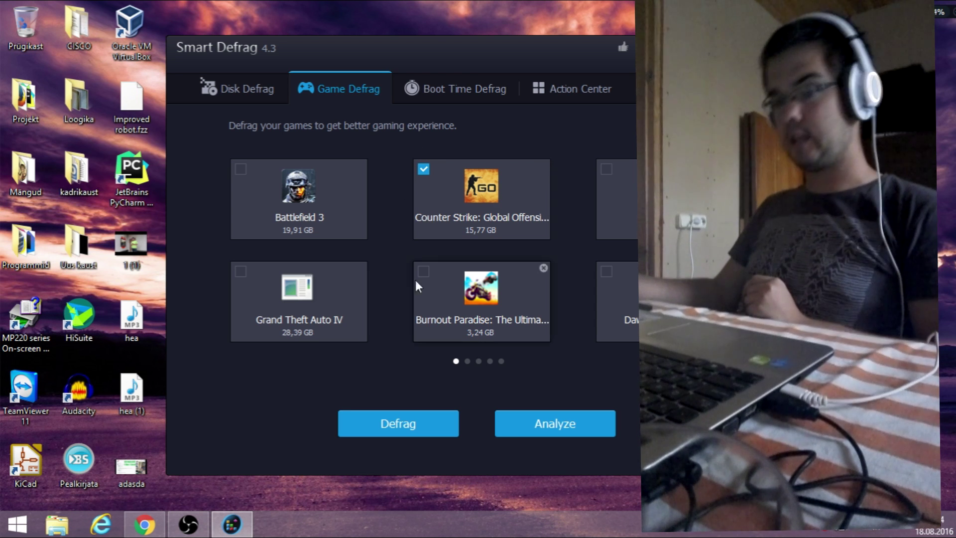
left_click(250, 89)
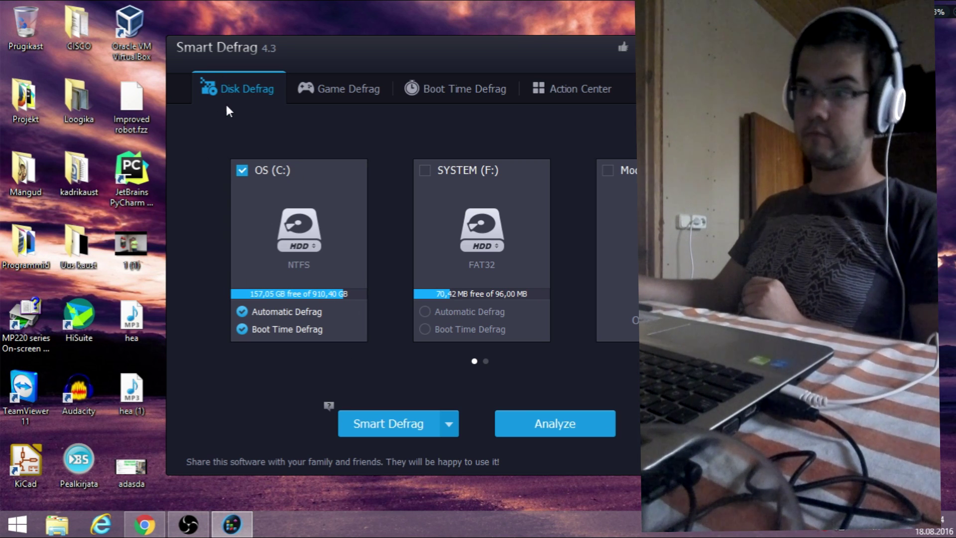
key("alt+F4")
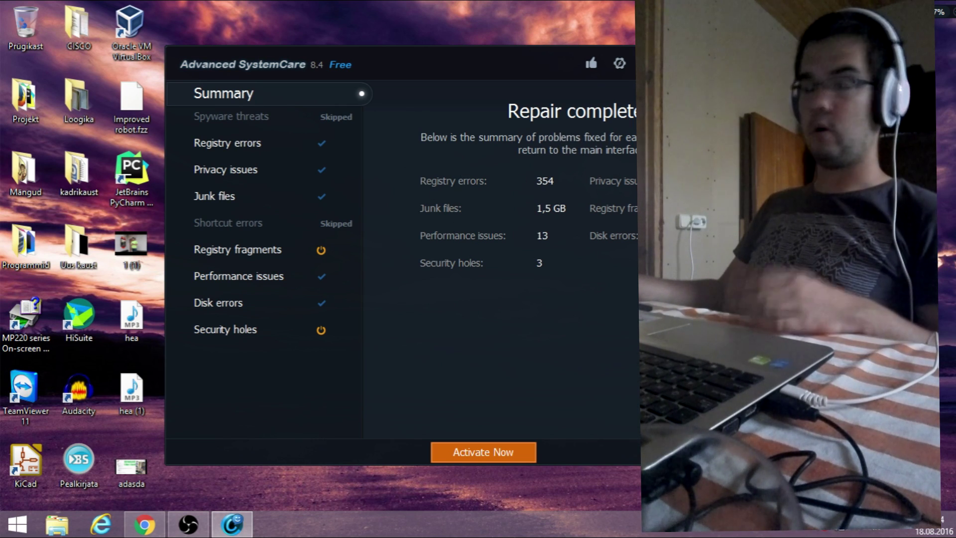
key("alt+F4")
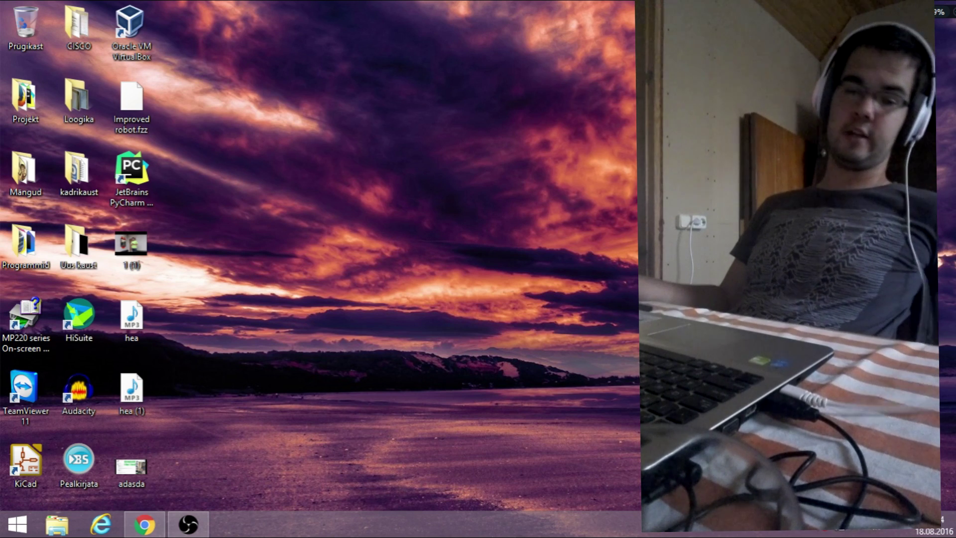
Step: Return to Chrome, show all web results for "cs go pak file error", and open the Steam Support "Pure server" article on pak01_001.vpk
left_click(145, 524)
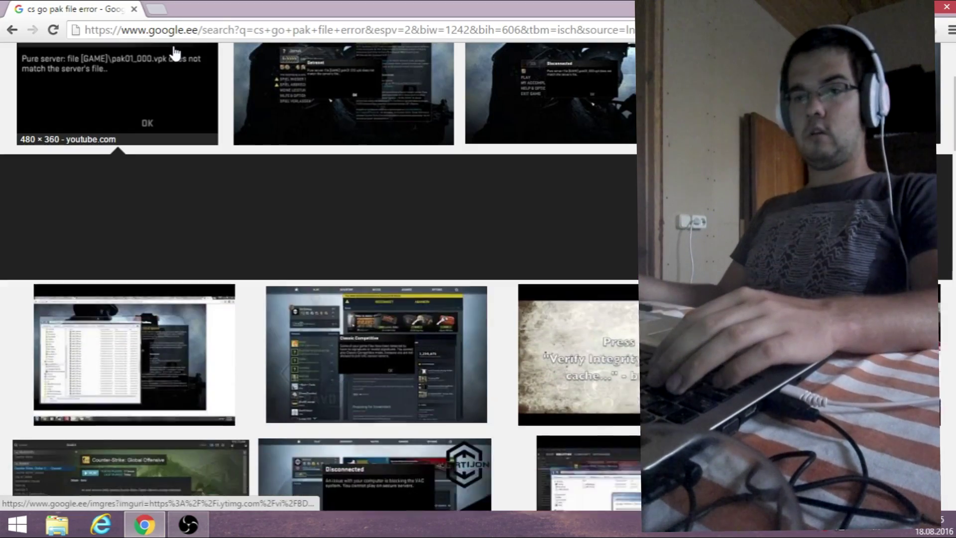
left_click(174, 52)
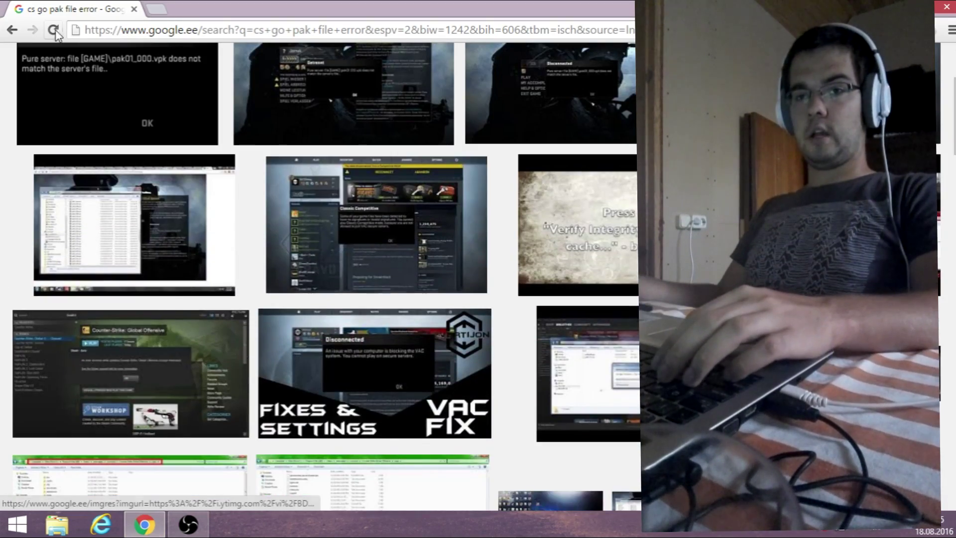
scroll(97, 121, "up", 3)
left_click(115, 110)
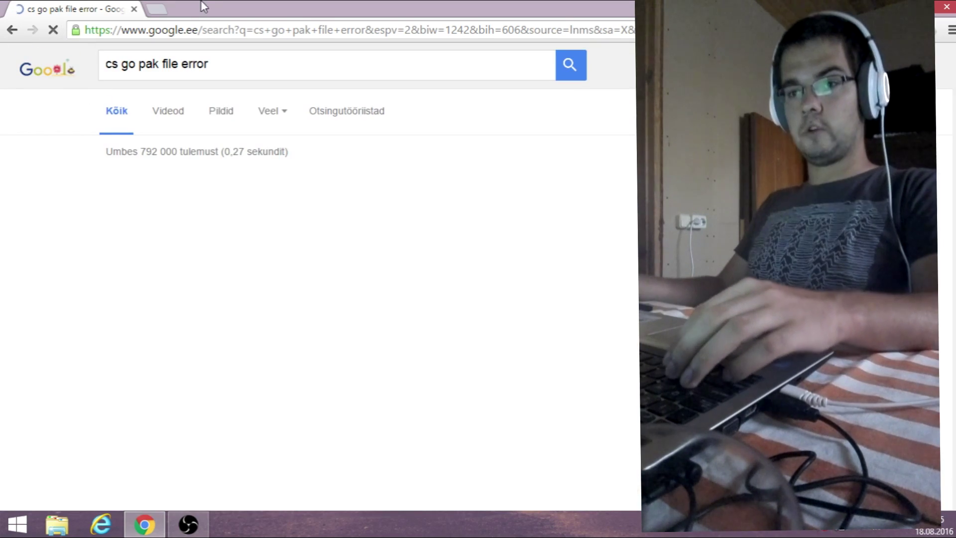
scroll(236, 184, "down", 1)
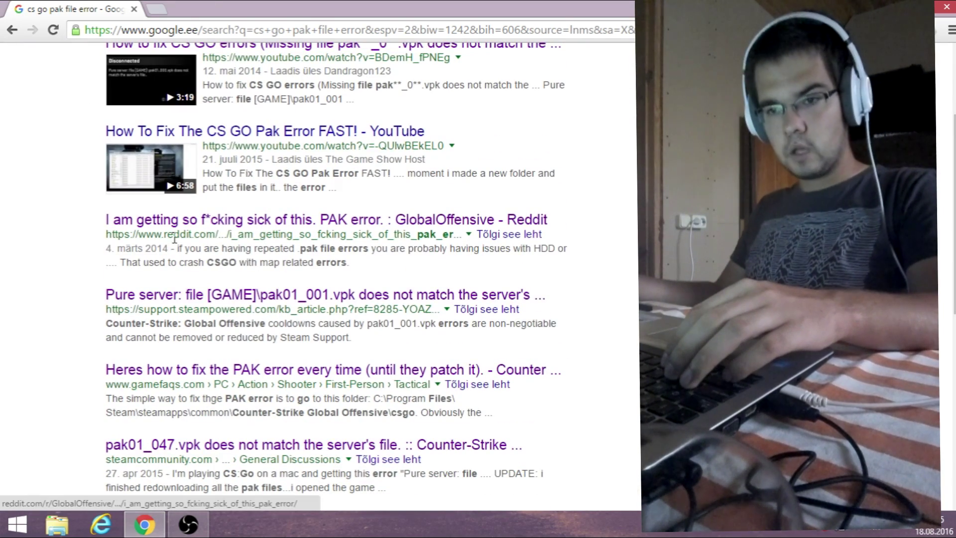
left_click(186, 295)
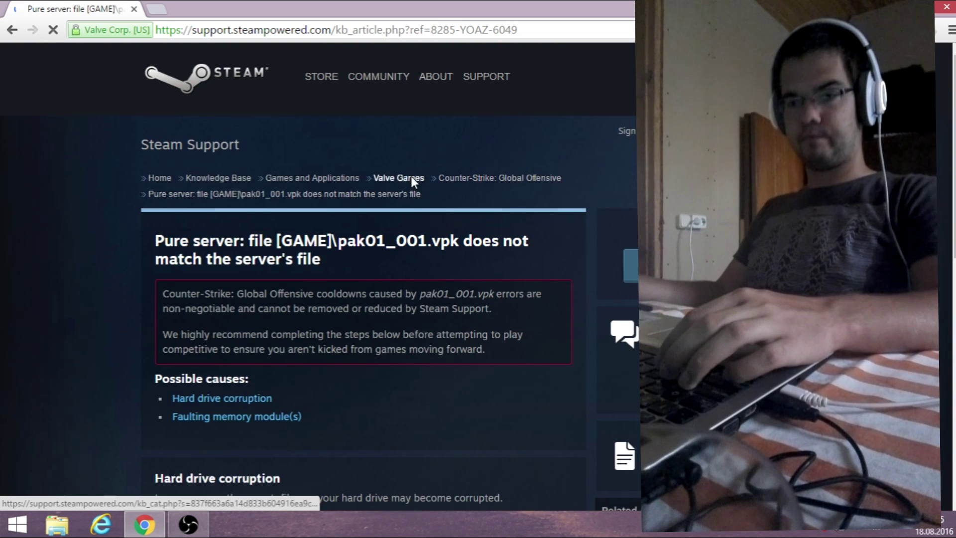
Step: Read the article's possible causes and its advice on hard drive corruption and faulting memory modules
scroll(411, 175, "down", 3)
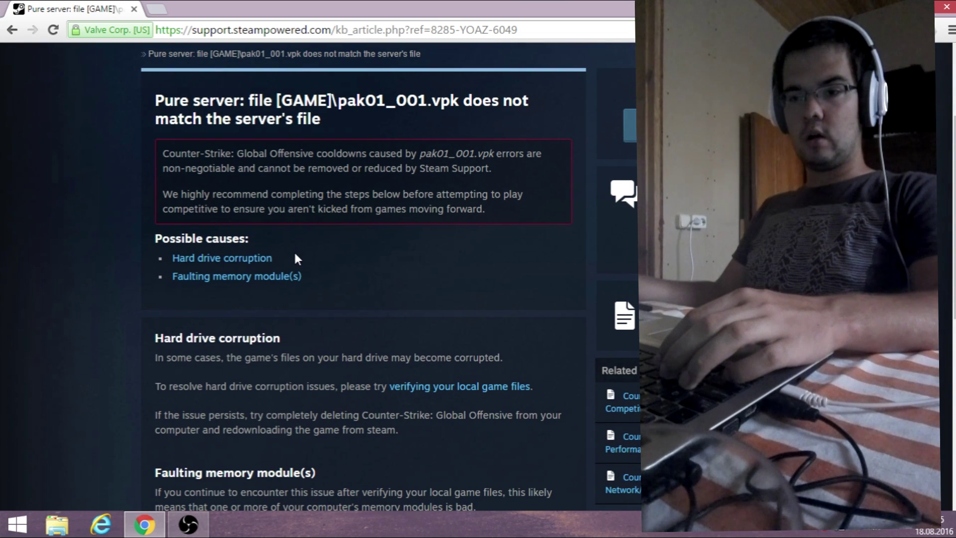
left_click_drag(131, 232, 181, 250)
left_click(294, 249)
left_click(299, 249)
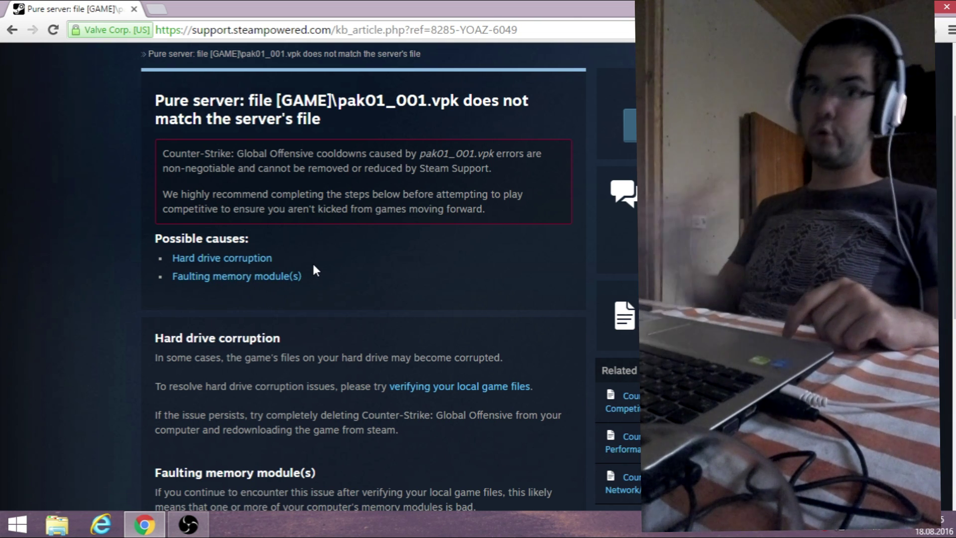
scroll(314, 268, "down", 3)
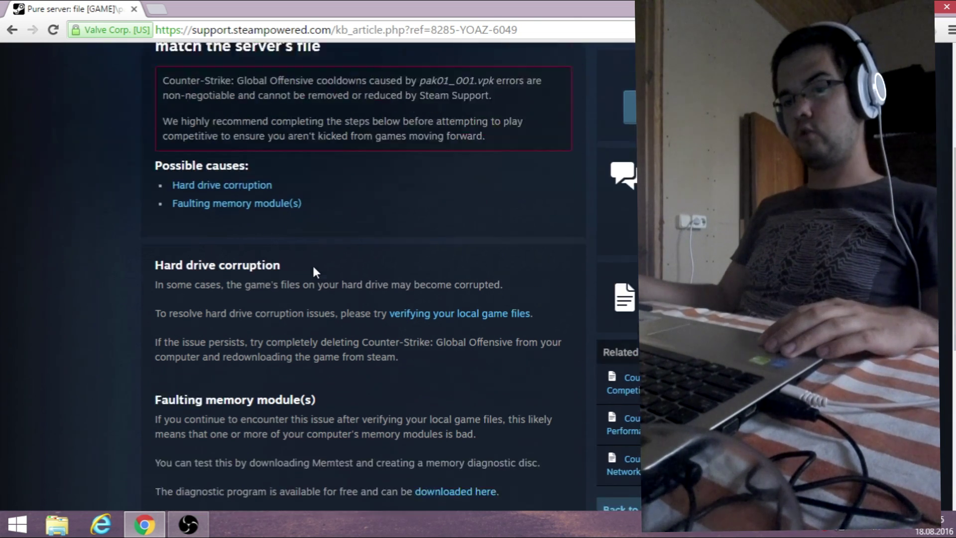
scroll(312, 267, "down", 5)
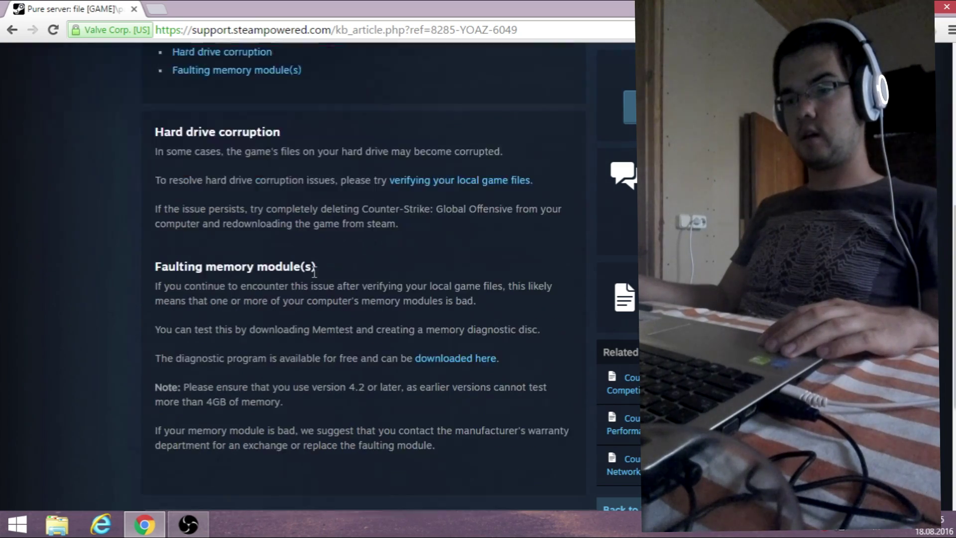
scroll(312, 277, "up", 7)
scroll(312, 274, "up", 5)
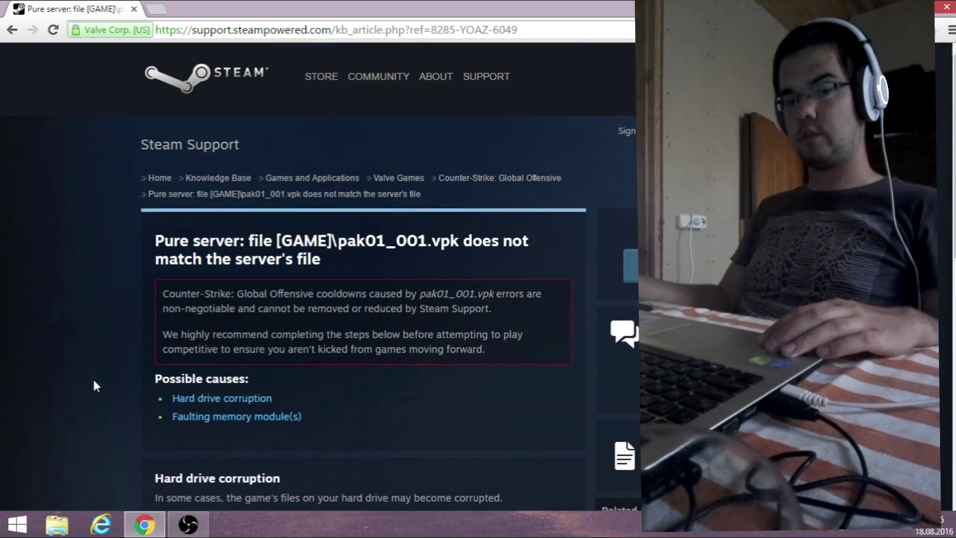
left_click(3, 533)
left_click(2, 532)
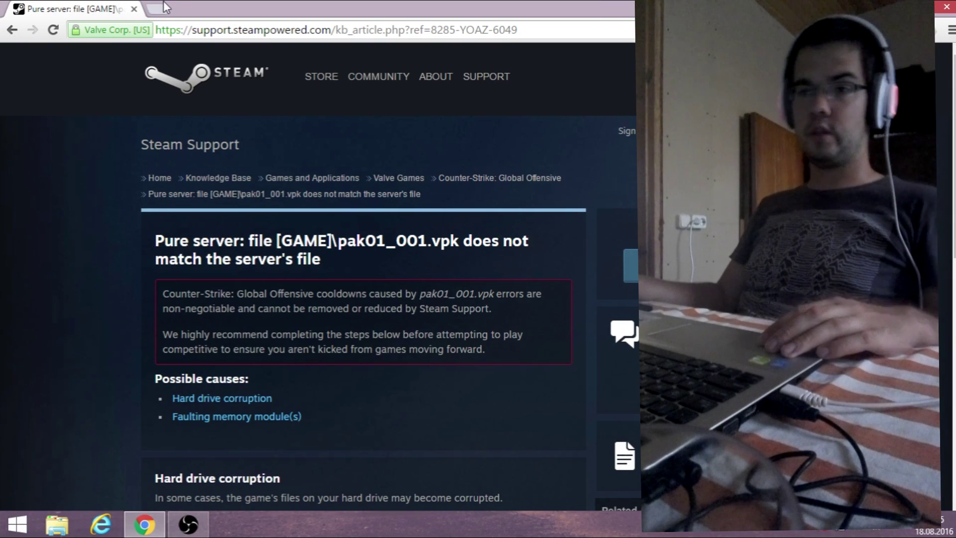
Step: Search the web for "windows memory diagnostic tool" in a new tab
left_click(157, 9)
type("windows")
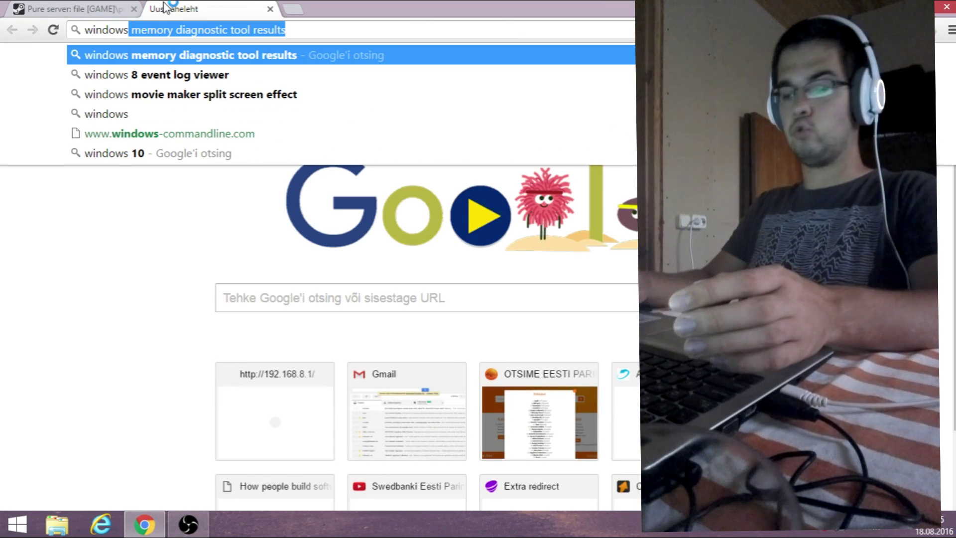
key("Right")
key("BackSpace")
key("BackSpace")
key("BackSpace")
key("BackSpace")
key("BackSpace")
key("BackSpace")
key("BackSpace")
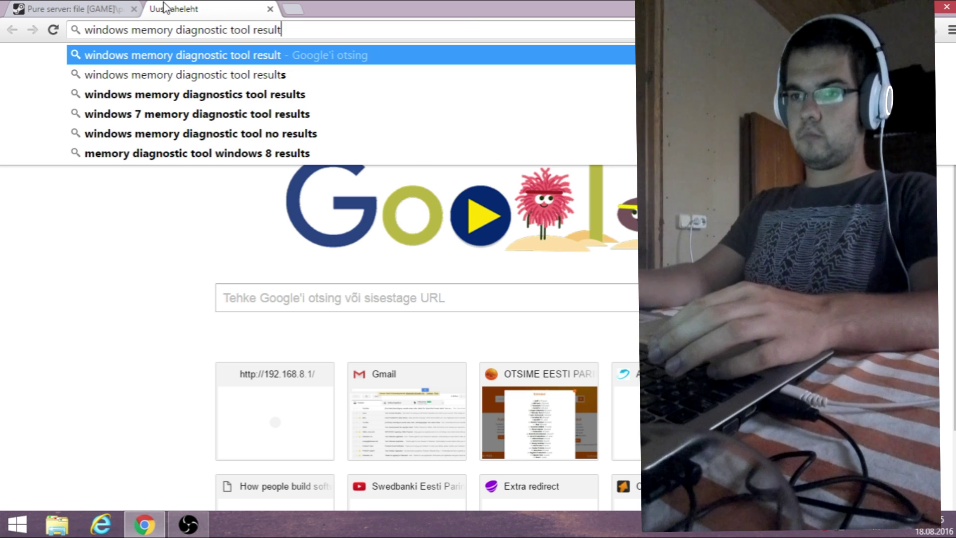
key("Return")
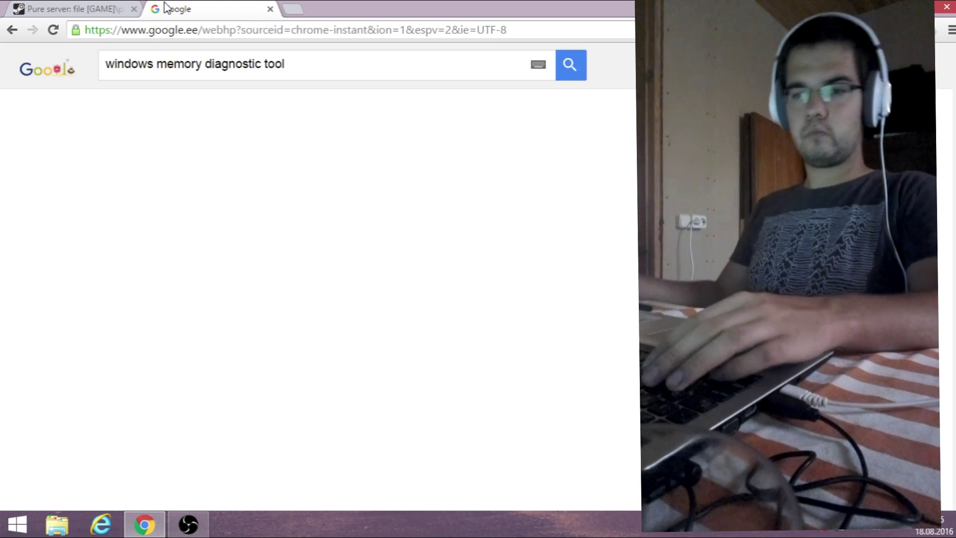
Step: Preview images of the Windows Memory Diagnostics Tool dialog and its running test, and close the search tab
left_click(174, 122)
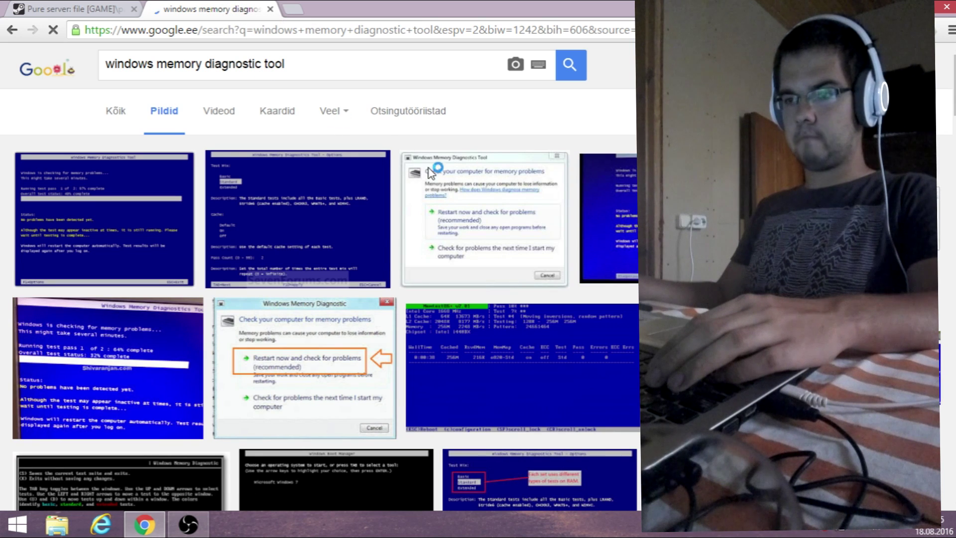
left_click(434, 213)
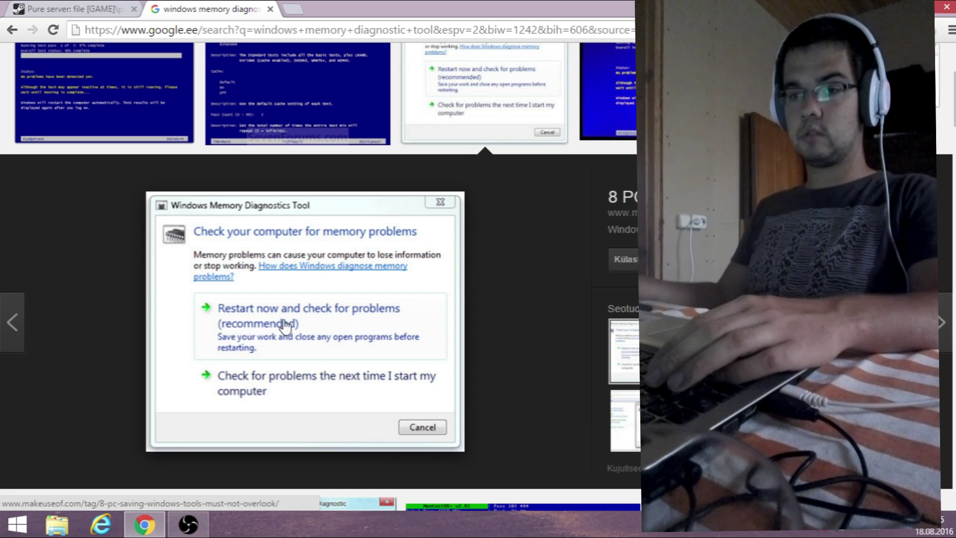
scroll(256, 323, "up", 3)
left_click(113, 251)
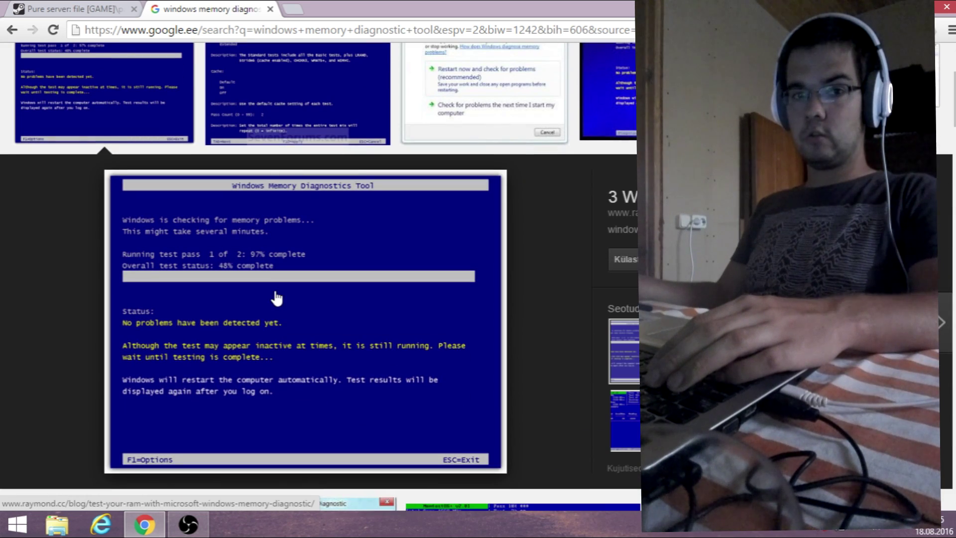
left_click(270, 9)
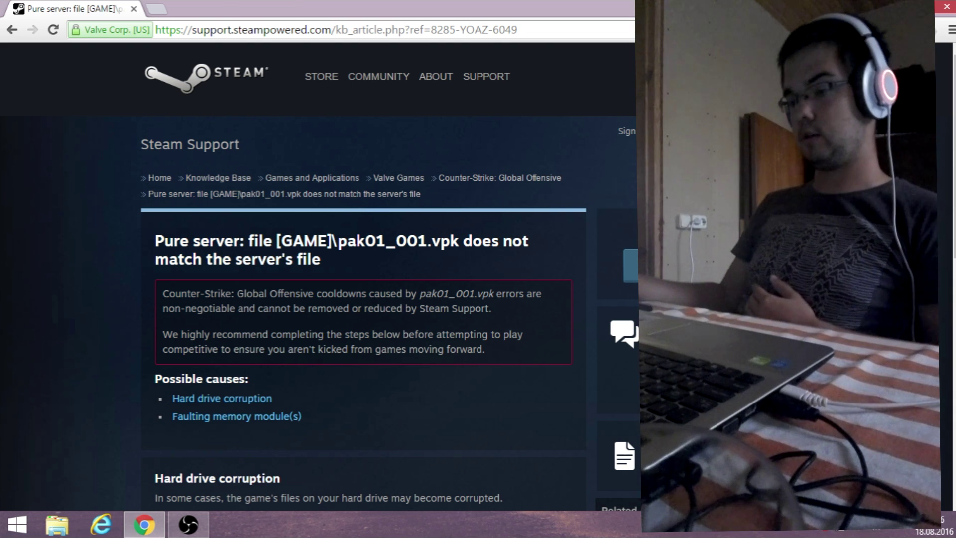
Step: Reopen Smart Defrag to view its Disk Defrag page, close it, and return to the desktop
left_click(810, 531)
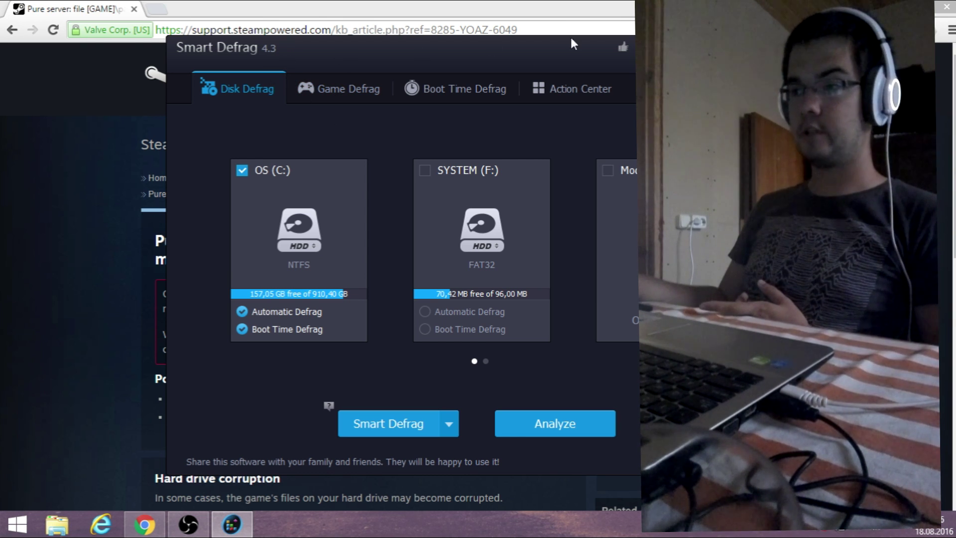
key("alt+F4")
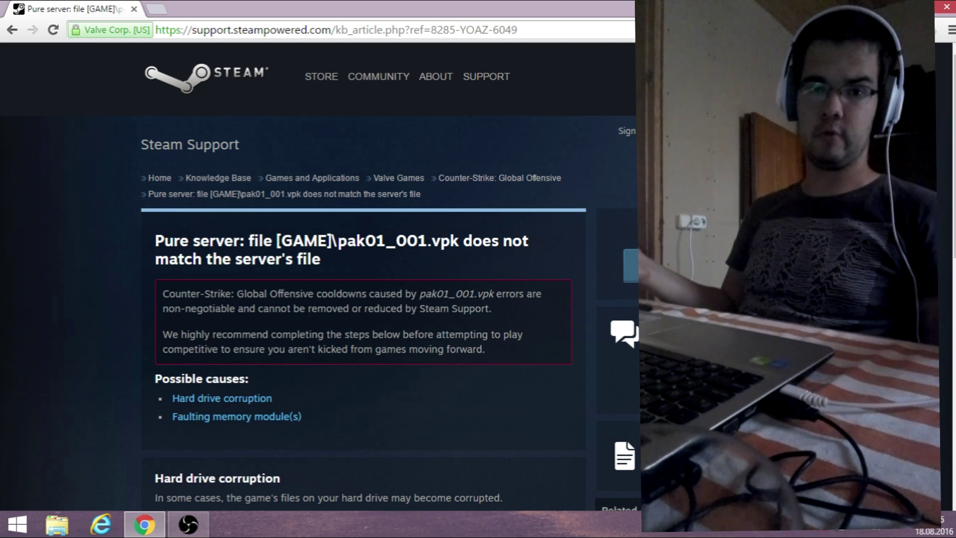
key("super+d")
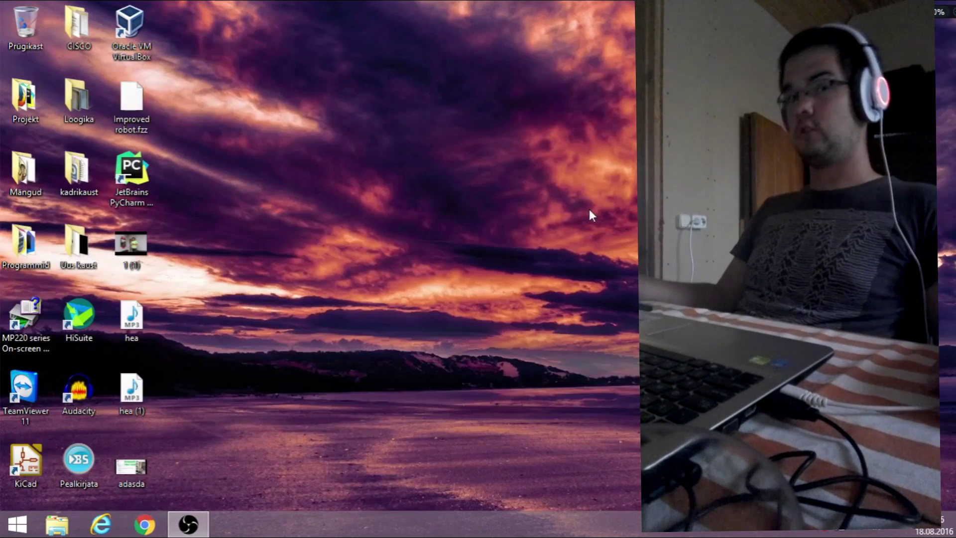